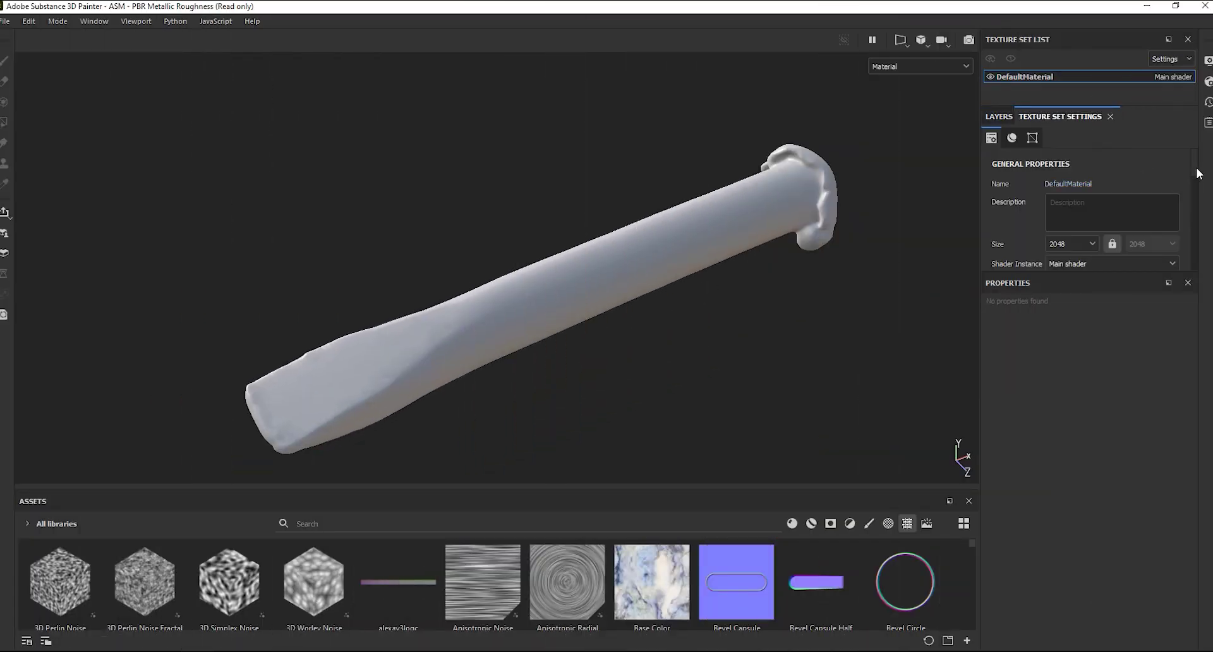
- Open the mesh map baking settings and set the output size to 2048
scroll(1187, 177, down, 3)
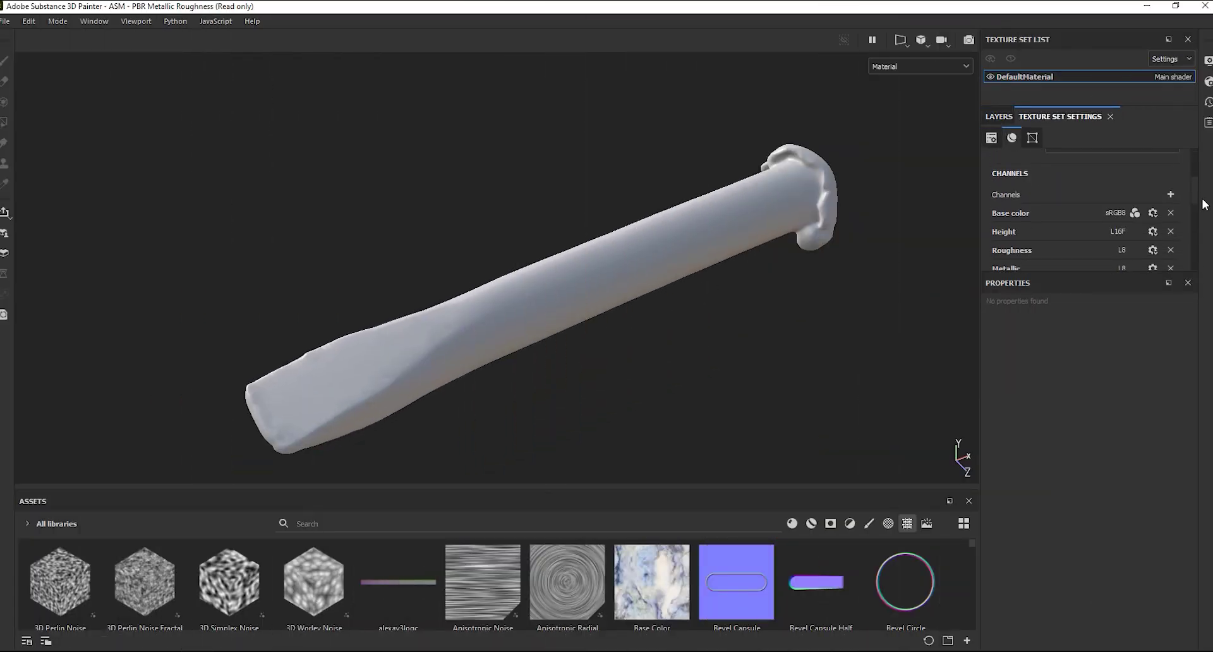
scroll(1168, 215, down, 3)
scroll(1137, 228, down, 3)
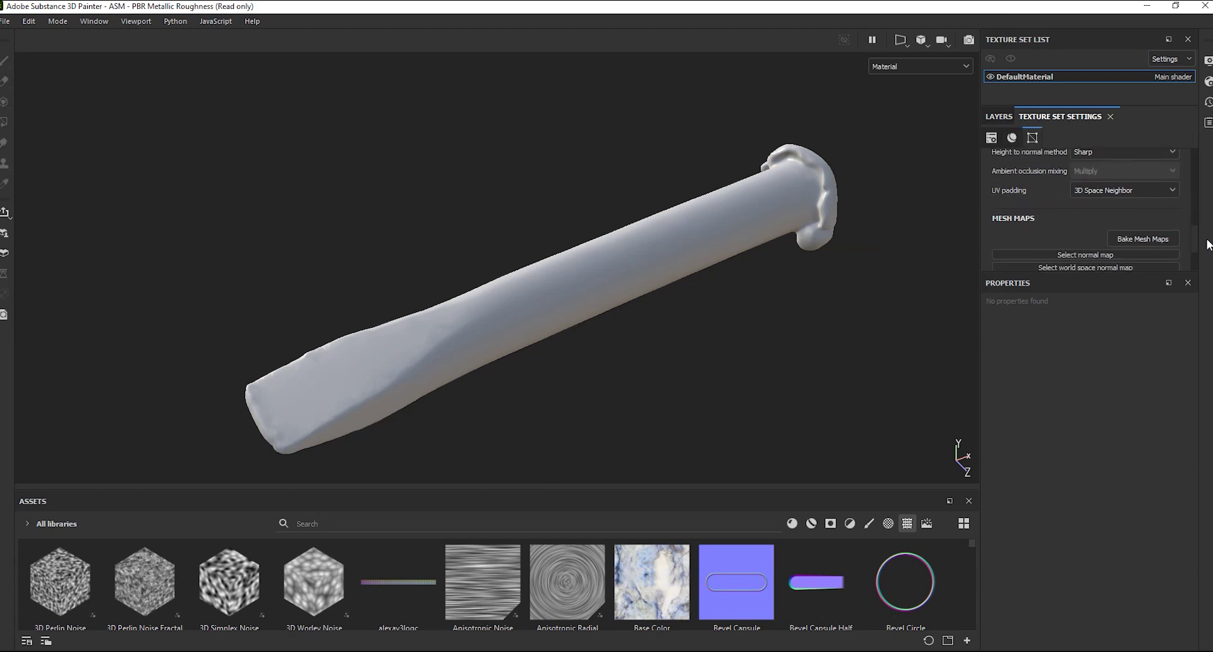
scroll(1137, 228, down, 2)
click(1143, 226)
click(582, 160)
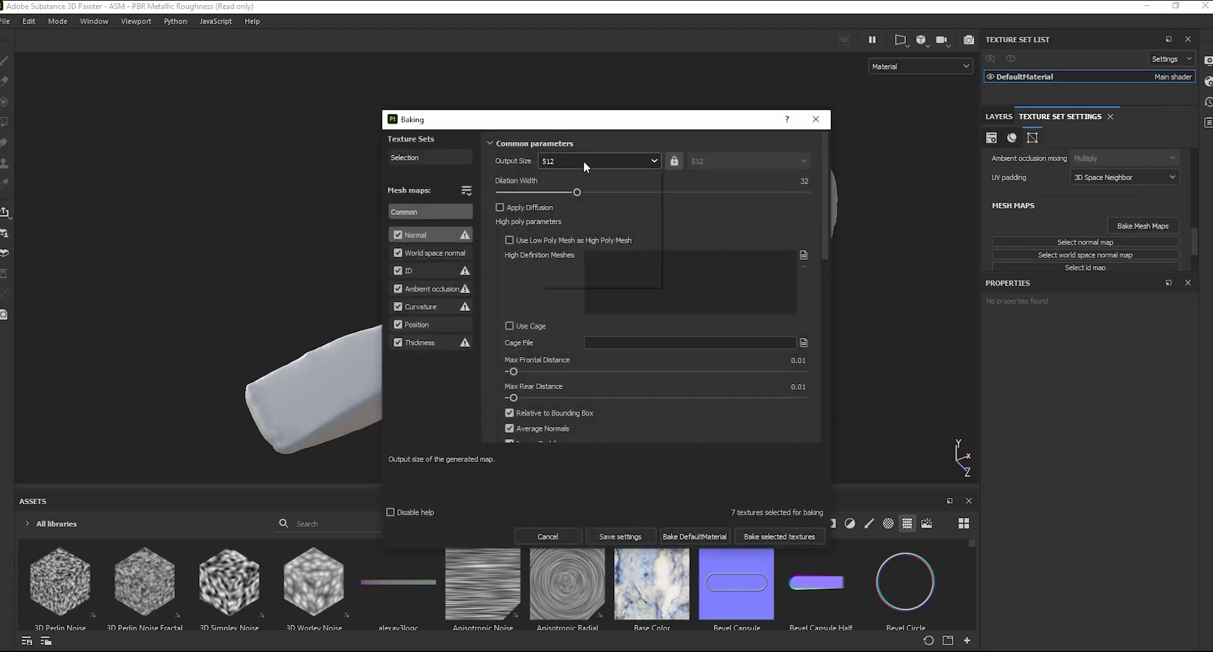
click(559, 257)
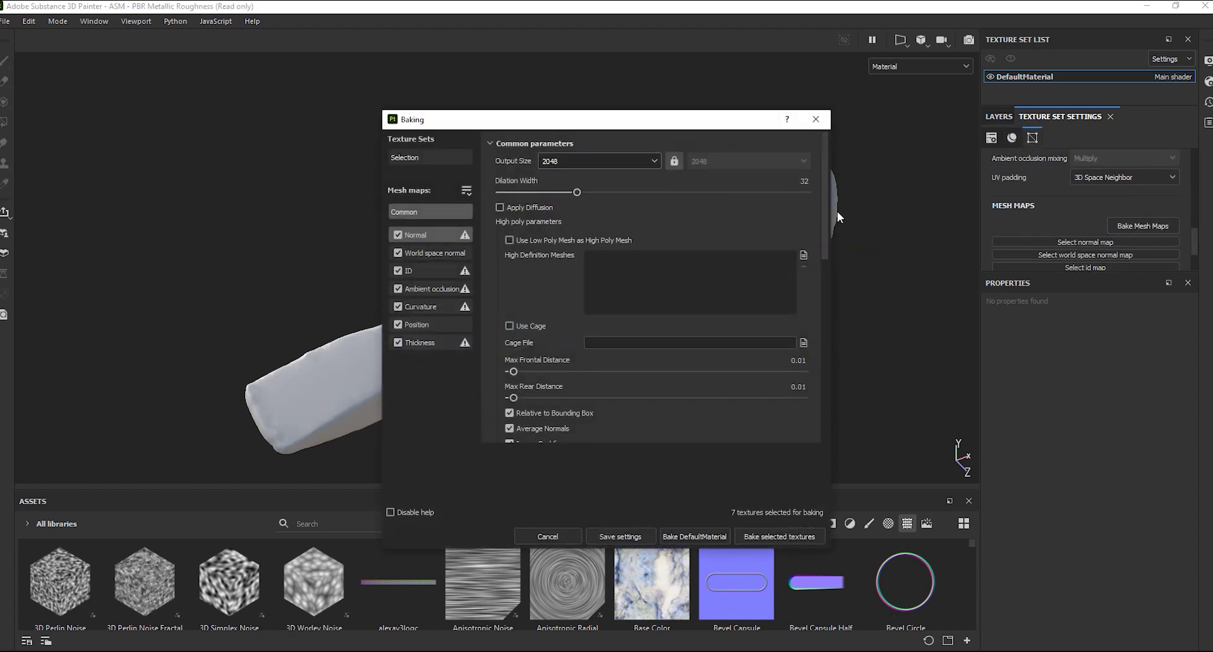
- Set frontal and rear ray distances to 0.015 and match high/low poly by mesh name
scroll(834, 228, down, 1)
scroll(827, 242, down, 1)
text(5)
key(Tab)
text(0.015)
scroll(824, 297, down, 2)
scroll(608, 248, down, 1)
click(614, 271)
click(607, 298)
- Change the ID baker's colour source and set its colour generator to Random
click(426, 253)
click(430, 270)
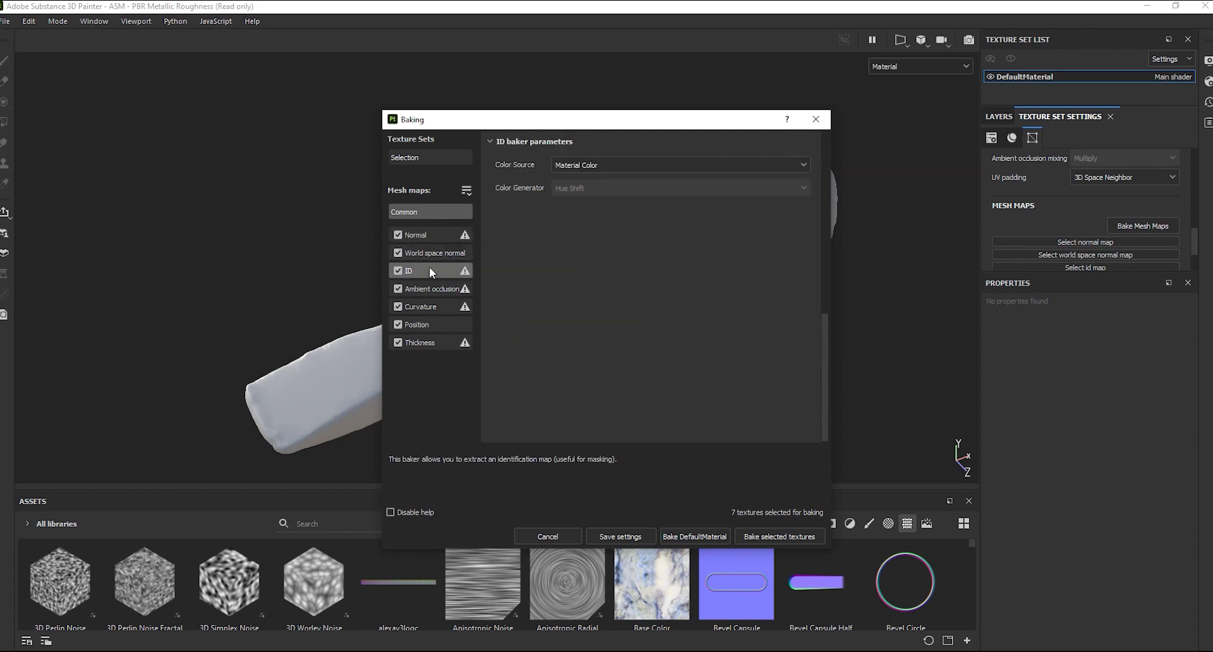
click(651, 165)
click(574, 203)
click(575, 188)
click(576, 201)
- Set ambient occlusion Ignore Backface and Self Occlusion to mesh-name options
click(433, 289)
click(579, 308)
click(576, 351)
click(585, 331)
click(590, 365)
- Change the curvature baker's Self Intersection setting
click(425, 305)
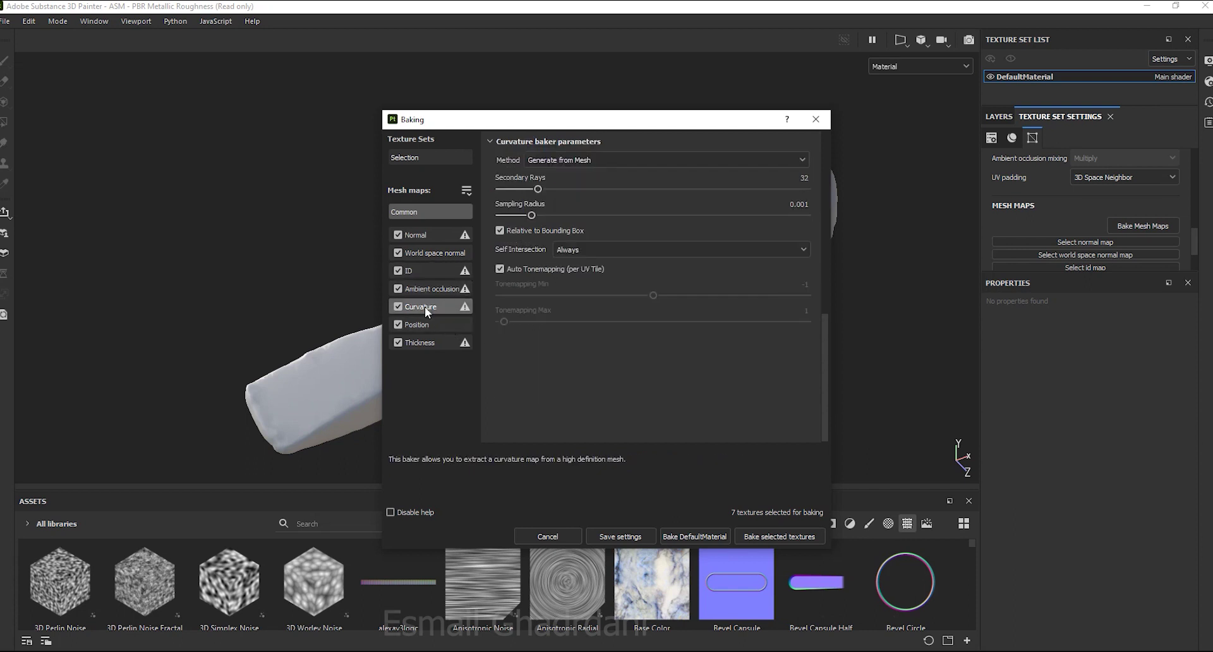
click(569, 249)
click(579, 284)
- Limit thickness Self Occlusion to Only Same Mesh Name and start baking DefaultMaterial
click(469, 322)
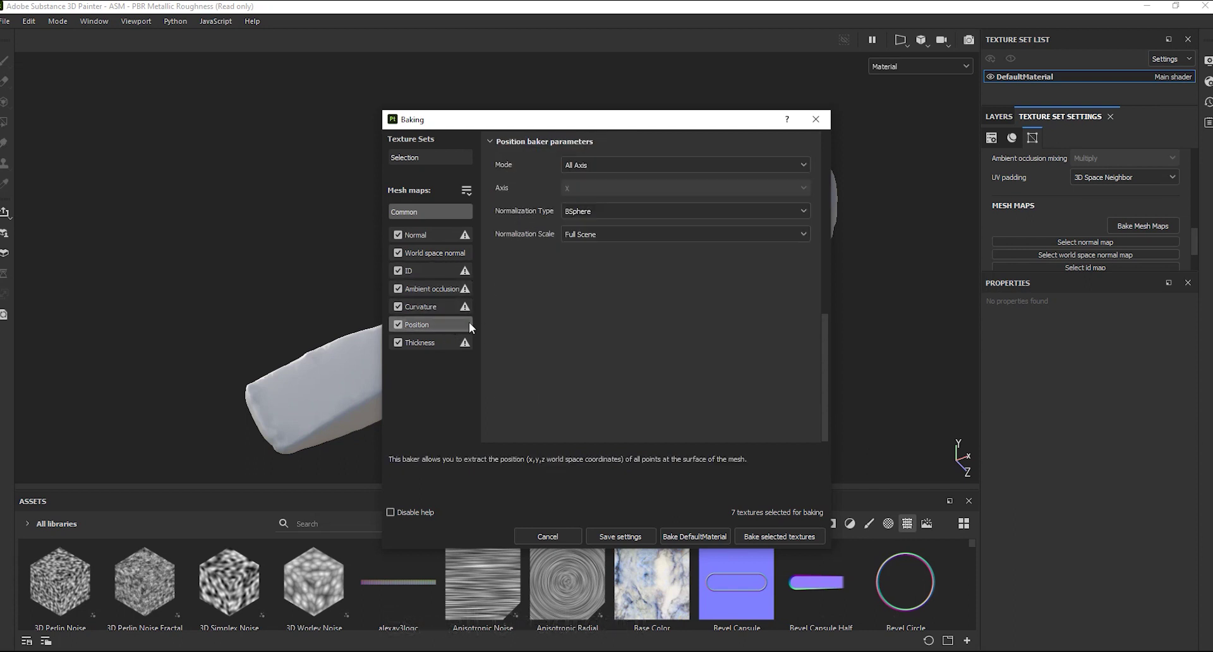
click(436, 342)
click(565, 308)
click(582, 340)
click(784, 536)
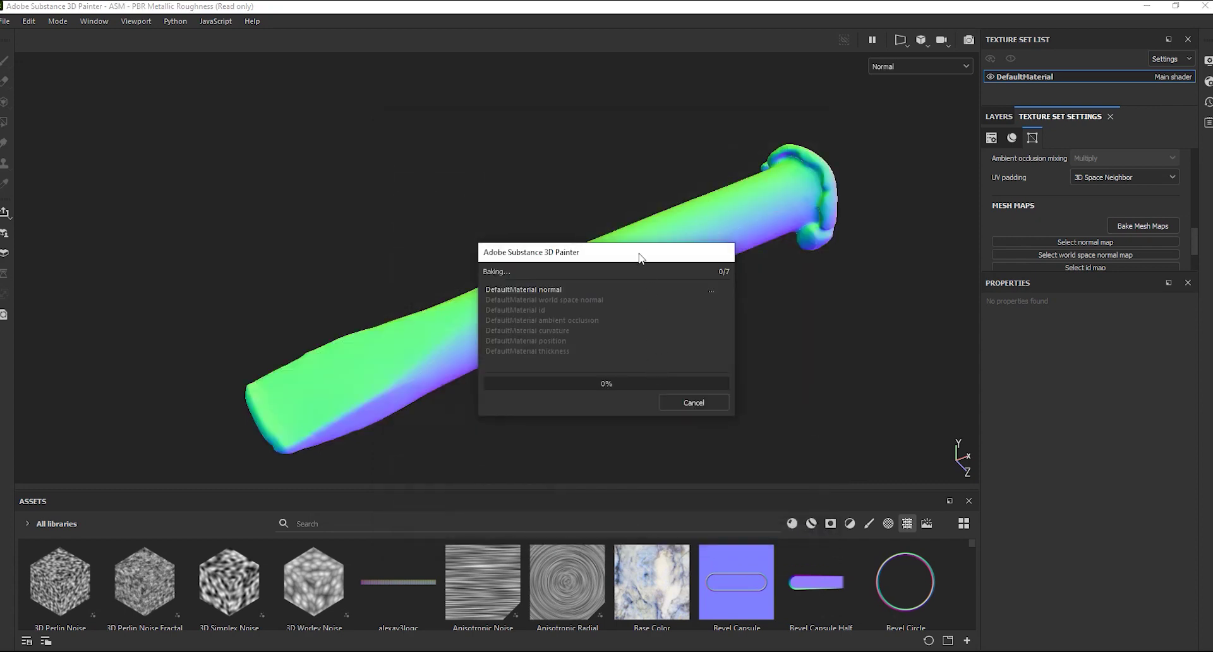
- Wait for all seven mesh maps to reach 7/7 at 100%, then close the baking report
drag(639, 257, 865, 295)
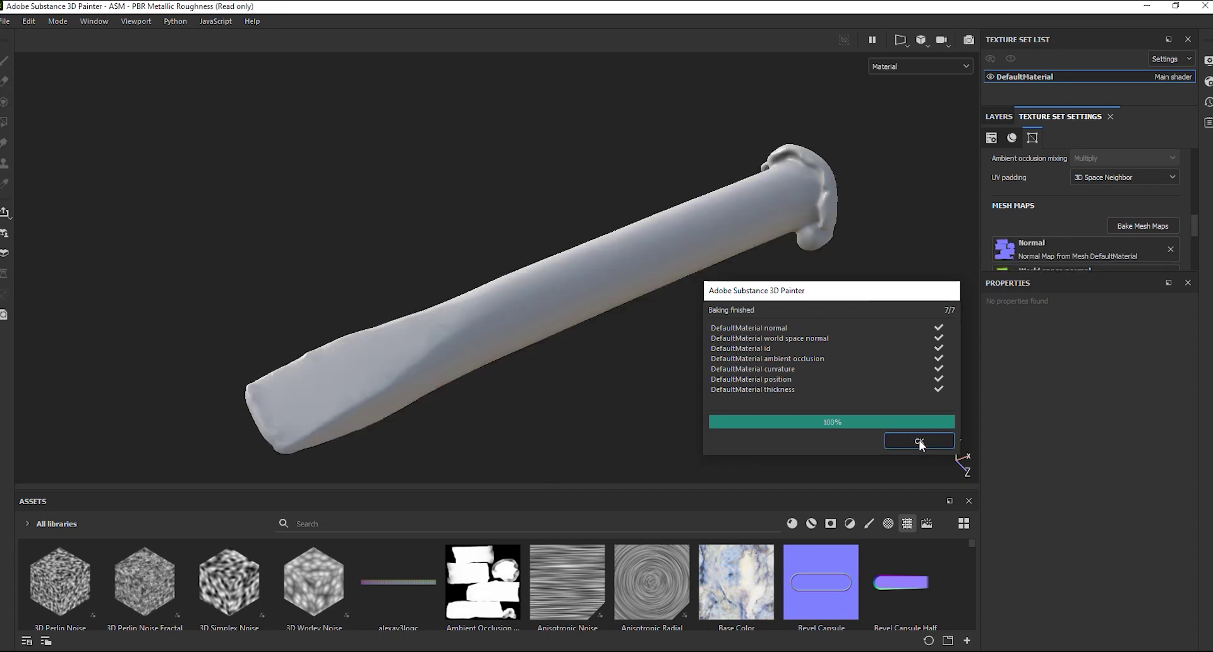
click(917, 441)
alt+drag(813, 347, 852, 338)
- Bring in the rust Albedo, Normal and Roughness files, marking each as a texture
click(1004, 117)
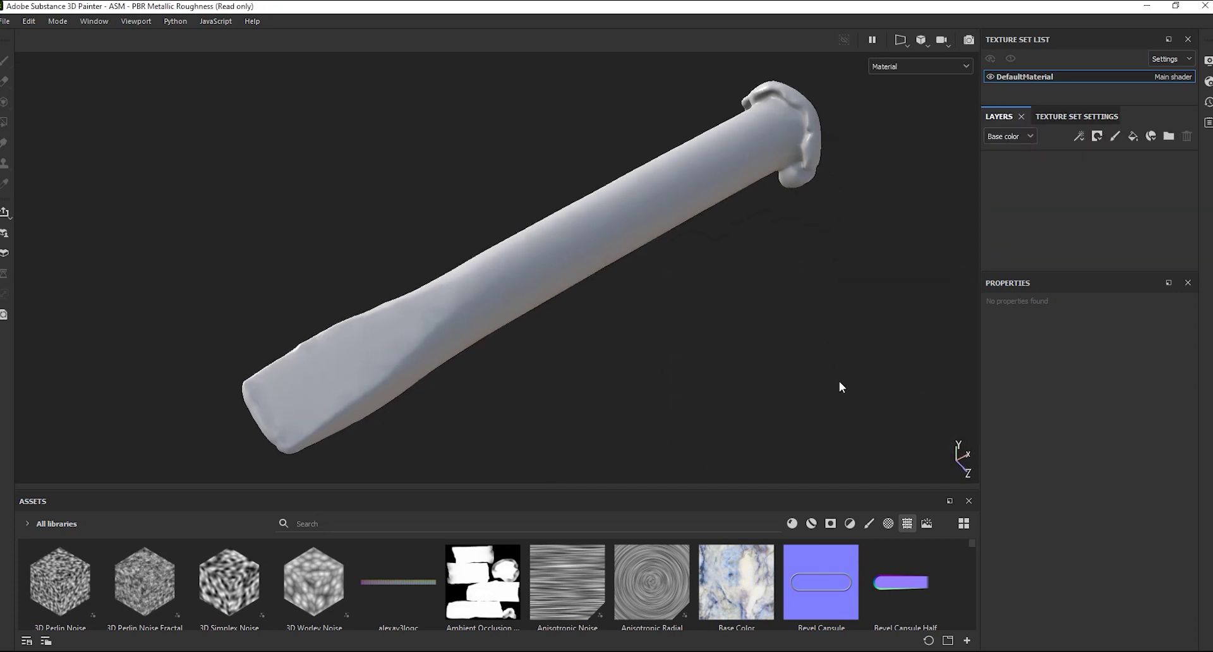
drag(650, 513, 642, 586)
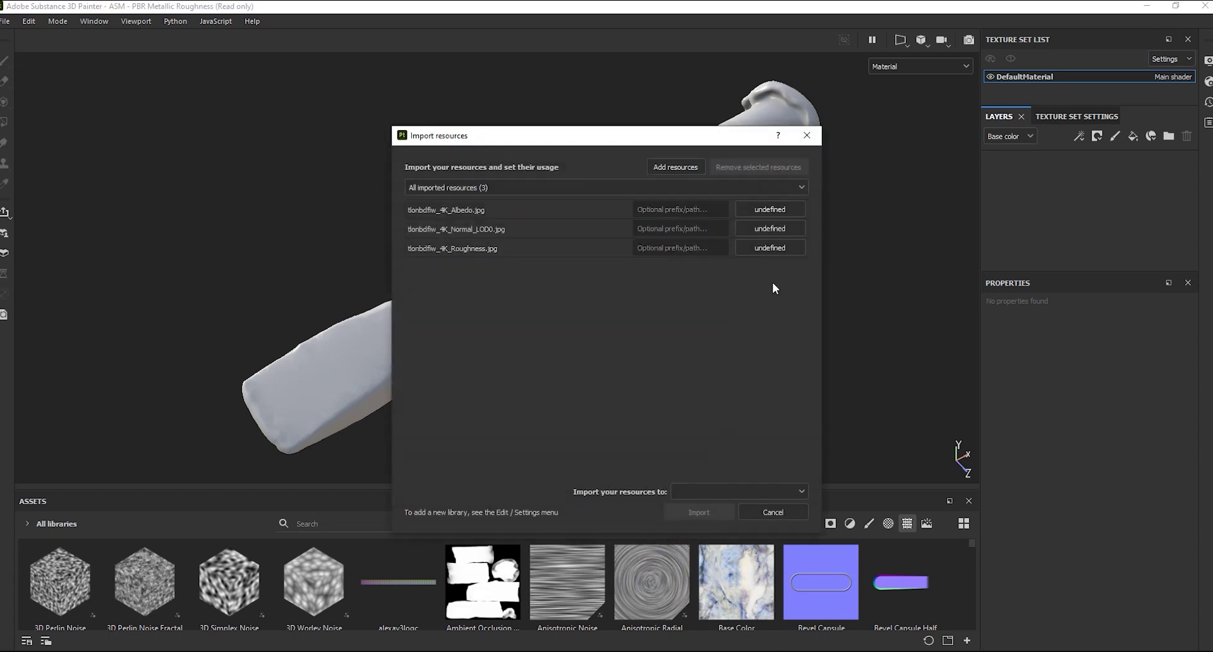
click(769, 229)
click(781, 249)
click(769, 209)
click(780, 230)
click(770, 248)
click(788, 293)
- Import the three textures into the current session and add a new fill layer
click(761, 490)
click(699, 507)
click(695, 511)
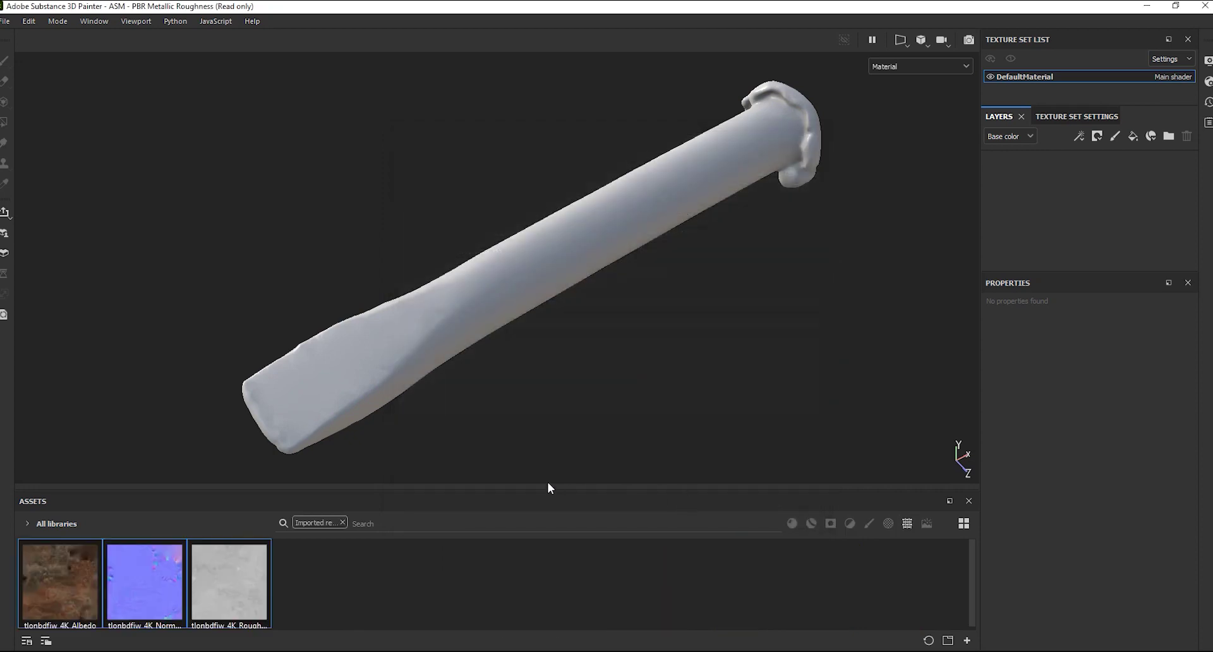
drag(547, 489, 549, 463)
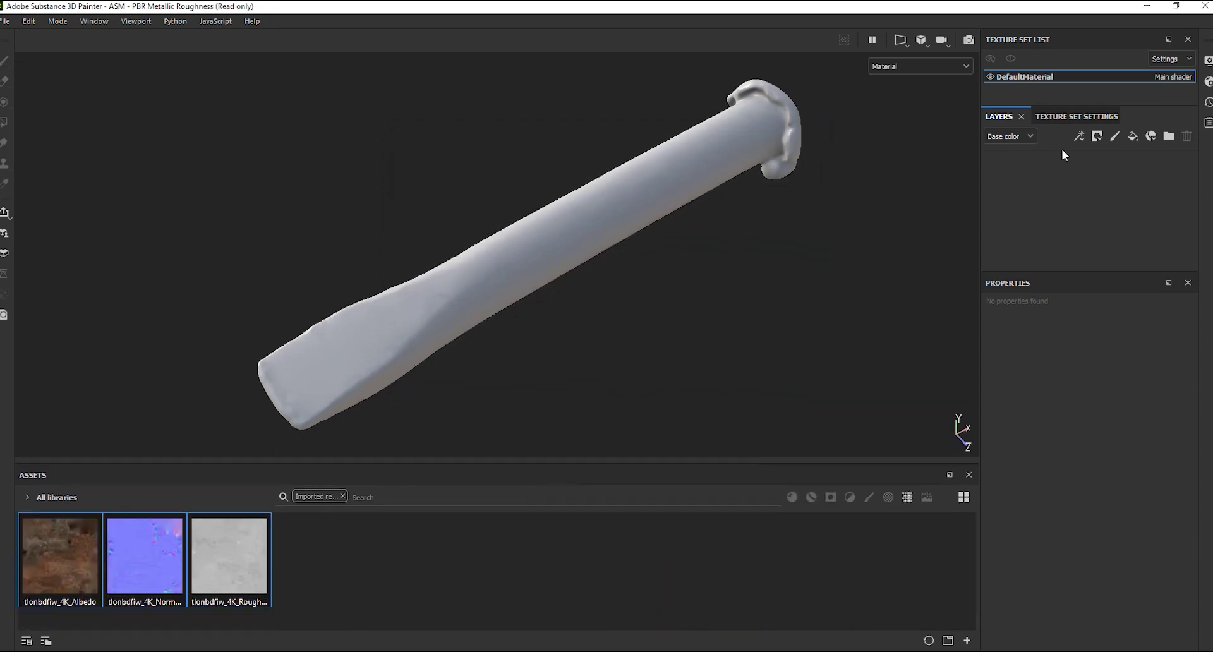
click(1137, 142)
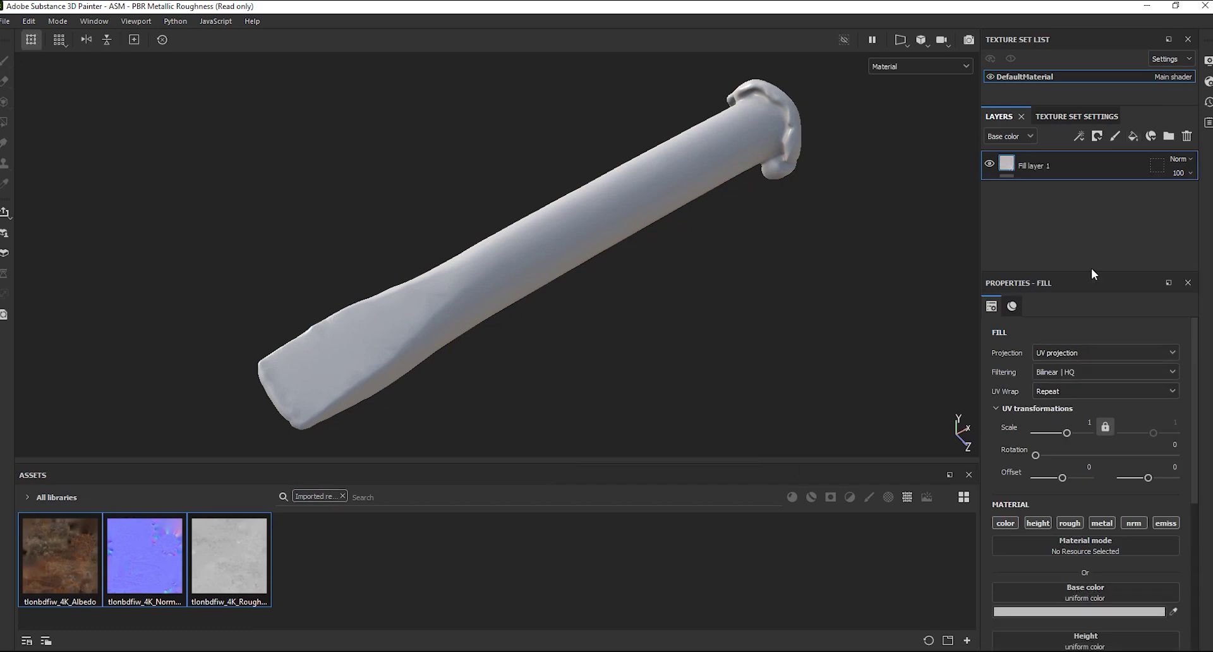
- Assign the rust Albedo texture to Fill layer 1's Base color slot
drag(1090, 268, 1092, 229)
drag(78, 575, 1085, 575)
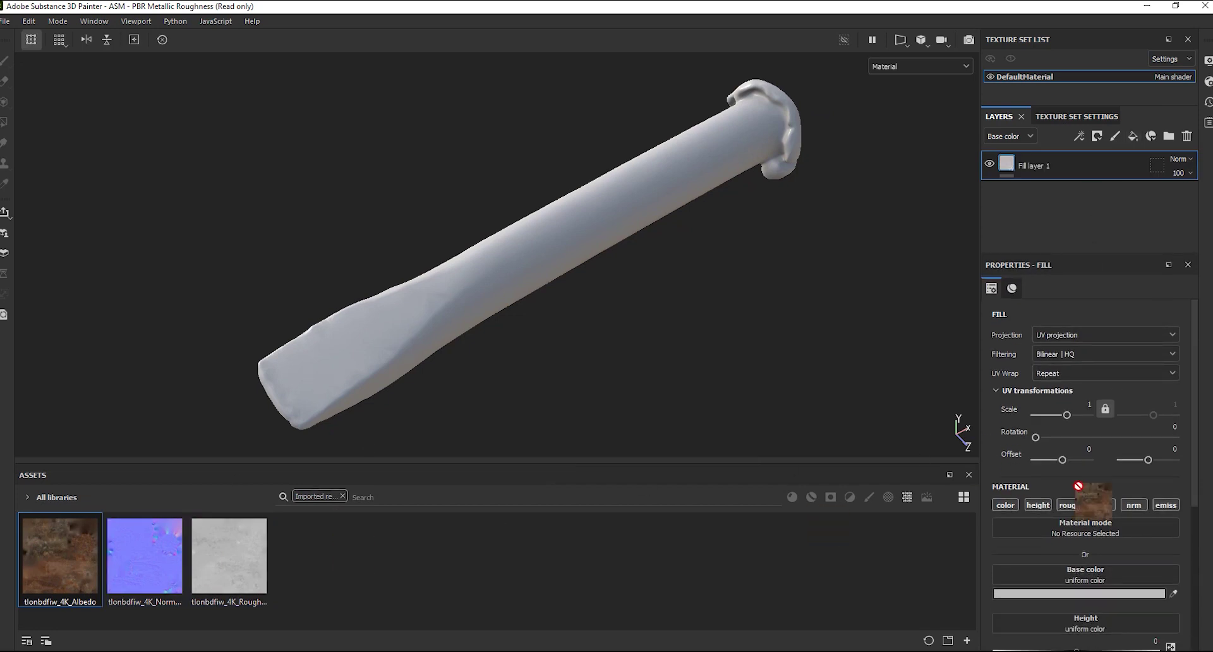
scroll(1045, 423, down, 3)
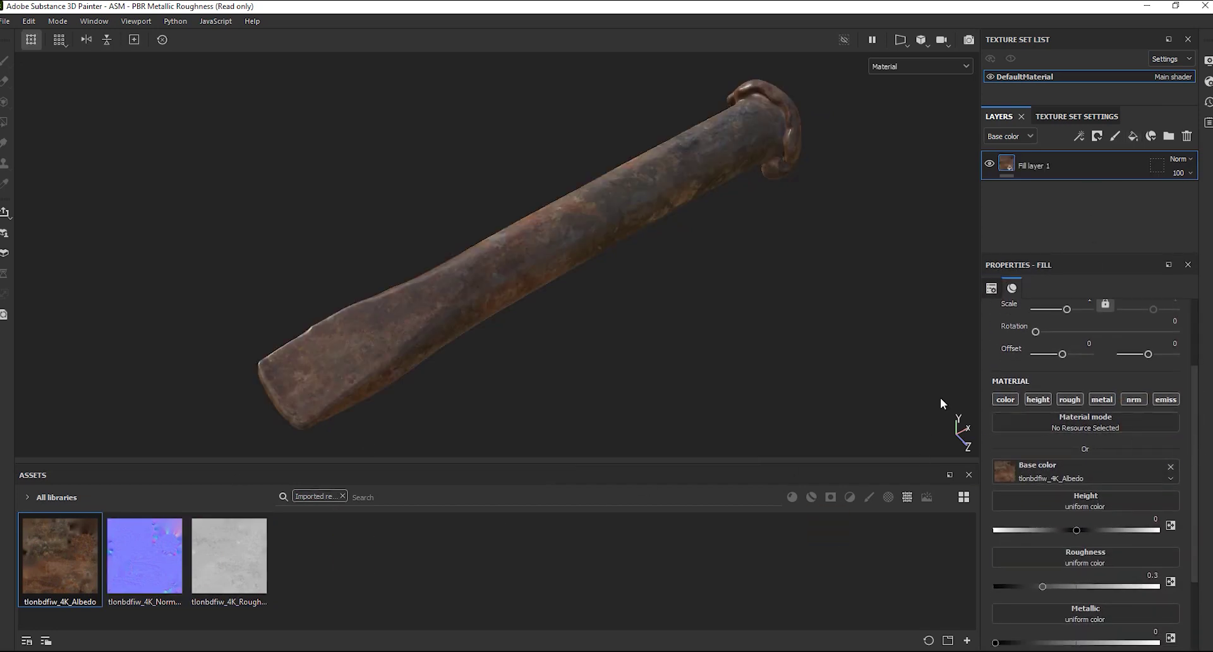
scroll(608, 343, up, 3)
alt+drag(608, 342, 642, 231)
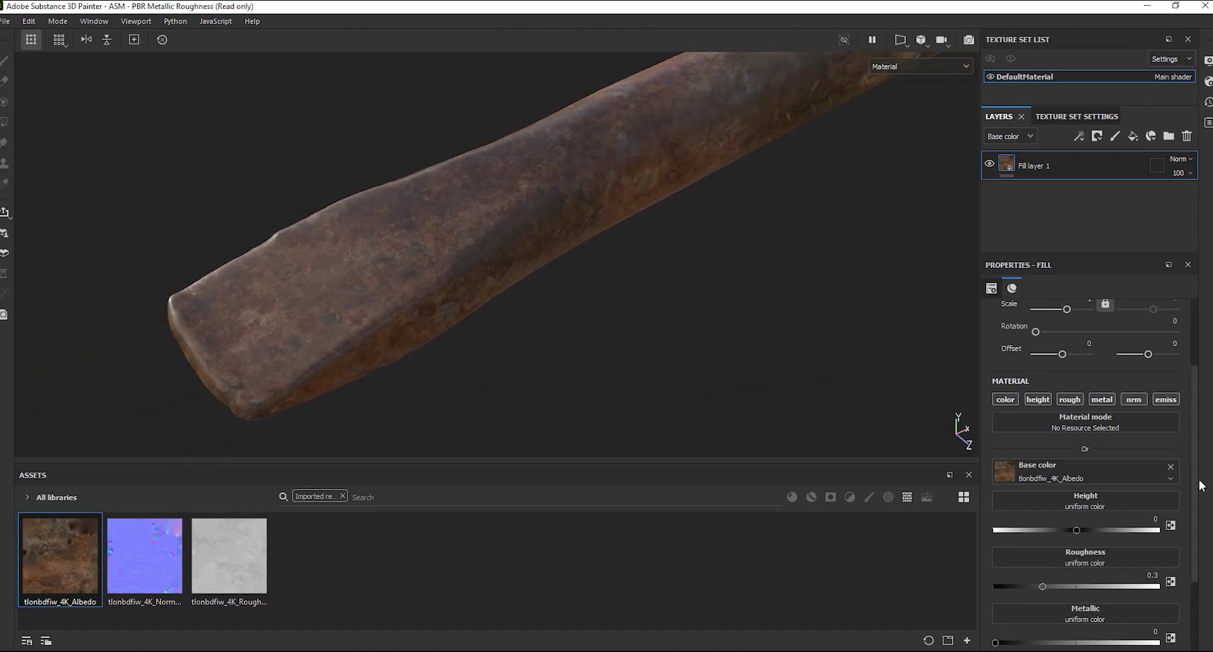
scroll(1085, 473, down, 3)
- Assign the rust Normal and Roughness textures to their matching slots
drag(145, 556, 1030, 572)
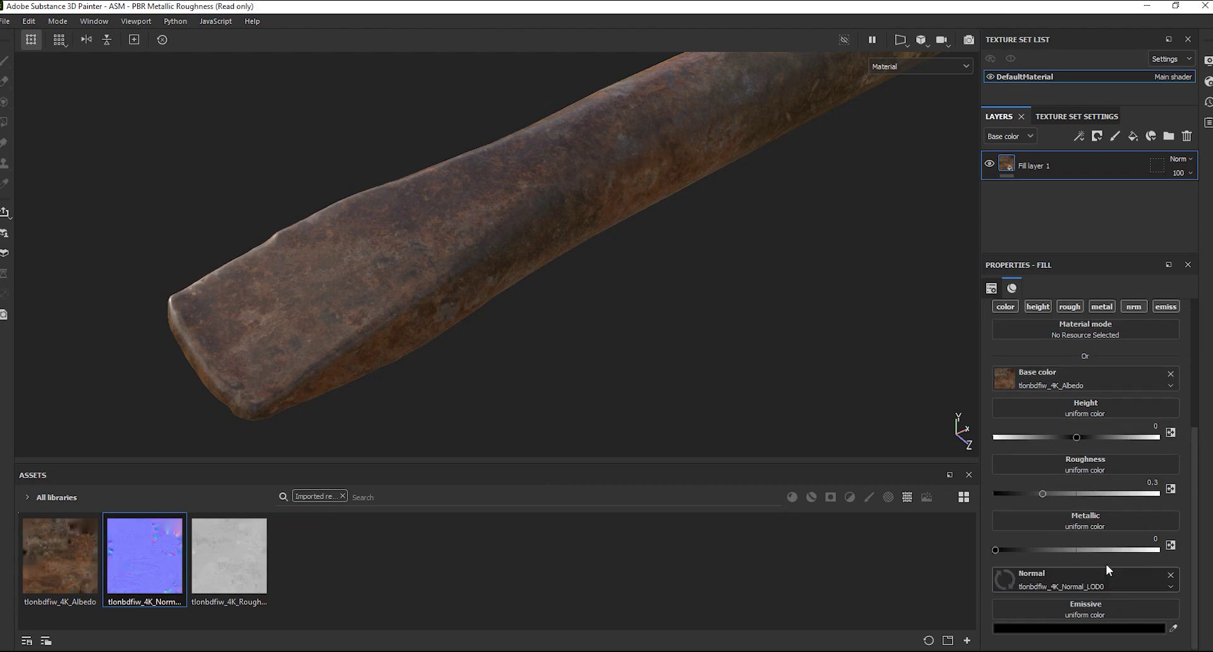
drag(249, 578, 1096, 466)
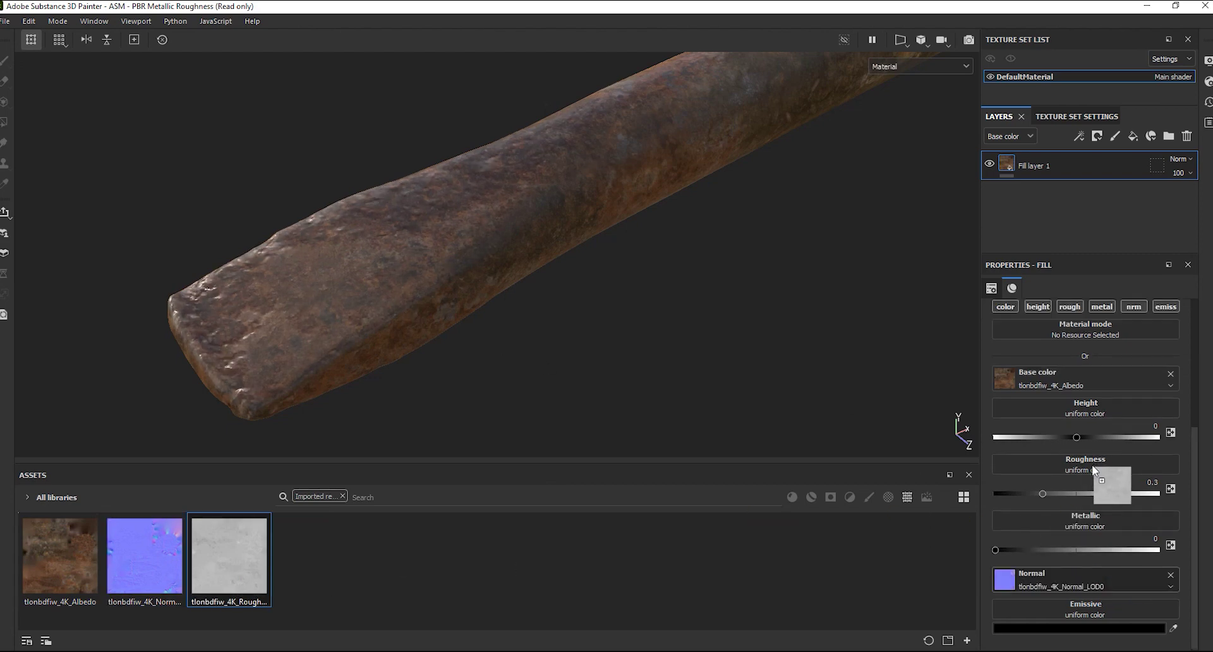
drag(1094, 461, 1091, 465)
mouse_move(495, 380)
alt+mouse_down()
mouse_move(455, 328)
mouse_move(550, 271)
mouse_move(382, 328)
mouse_move(468, 204)
mouse_move(474, 274)
mouse_move(347, 333)
mouse_move(447, 249)
mouse_move(497, 250)
mouse_move(582, 217)
mouse_move(594, 240)
alt+mouse_up()
drag(617, 462, 617, 489)
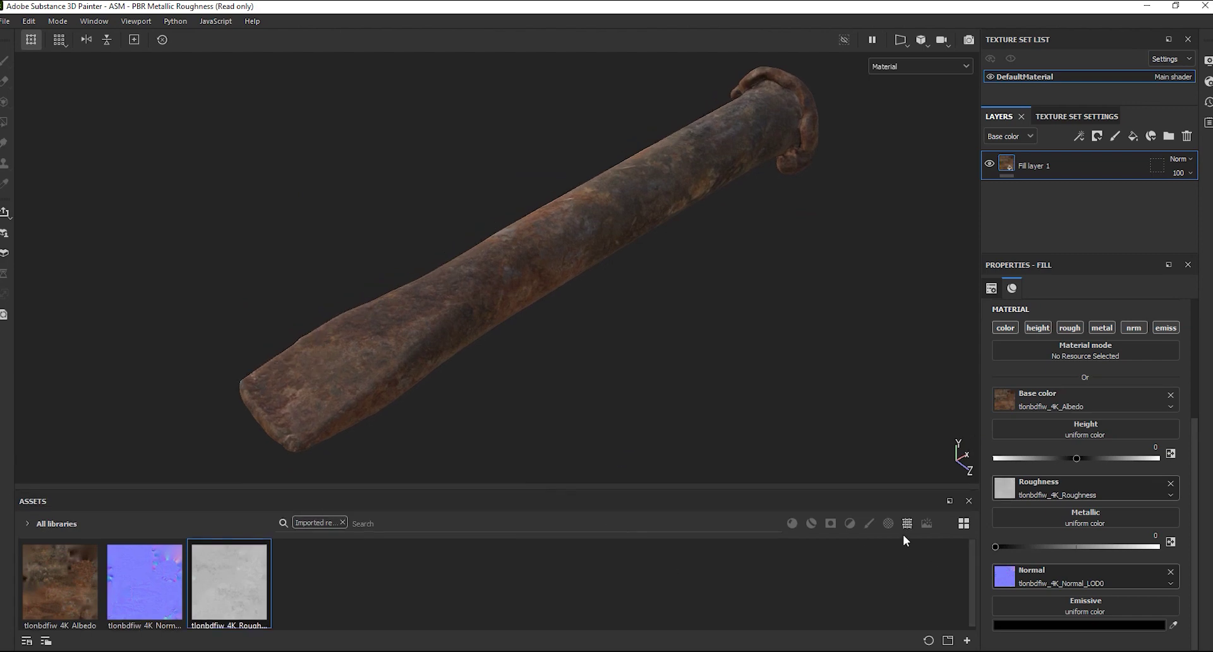
click(344, 523)
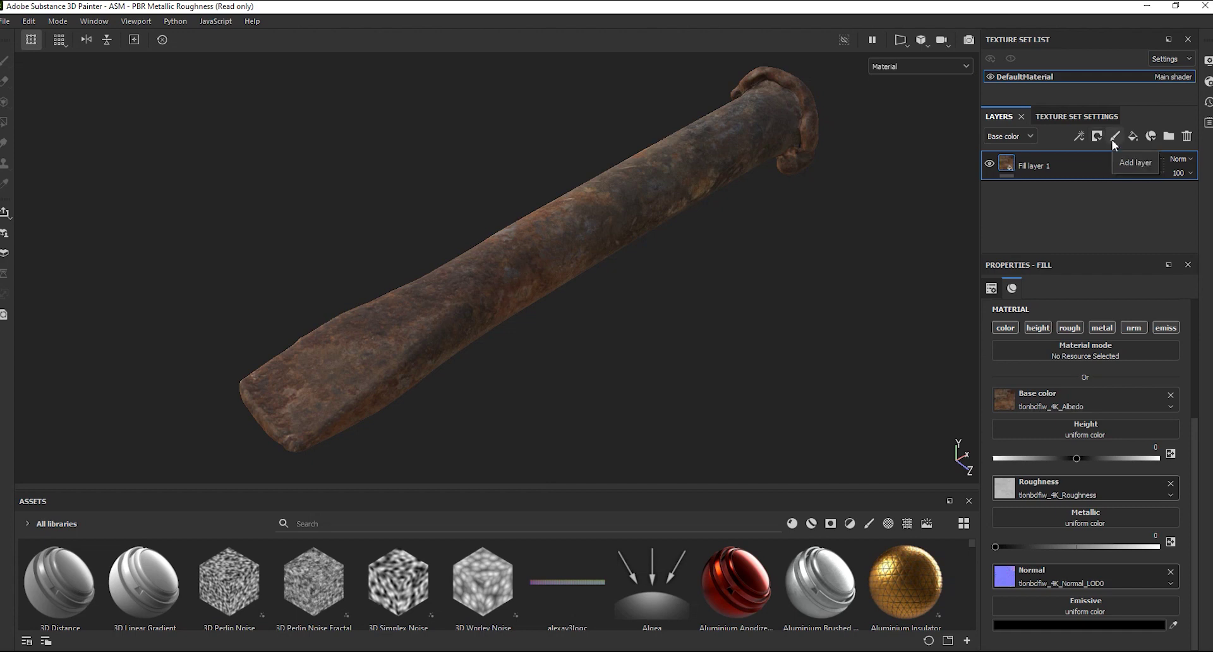
- Add a second fill layer with every channel except emissive disabled
click(1132, 136)
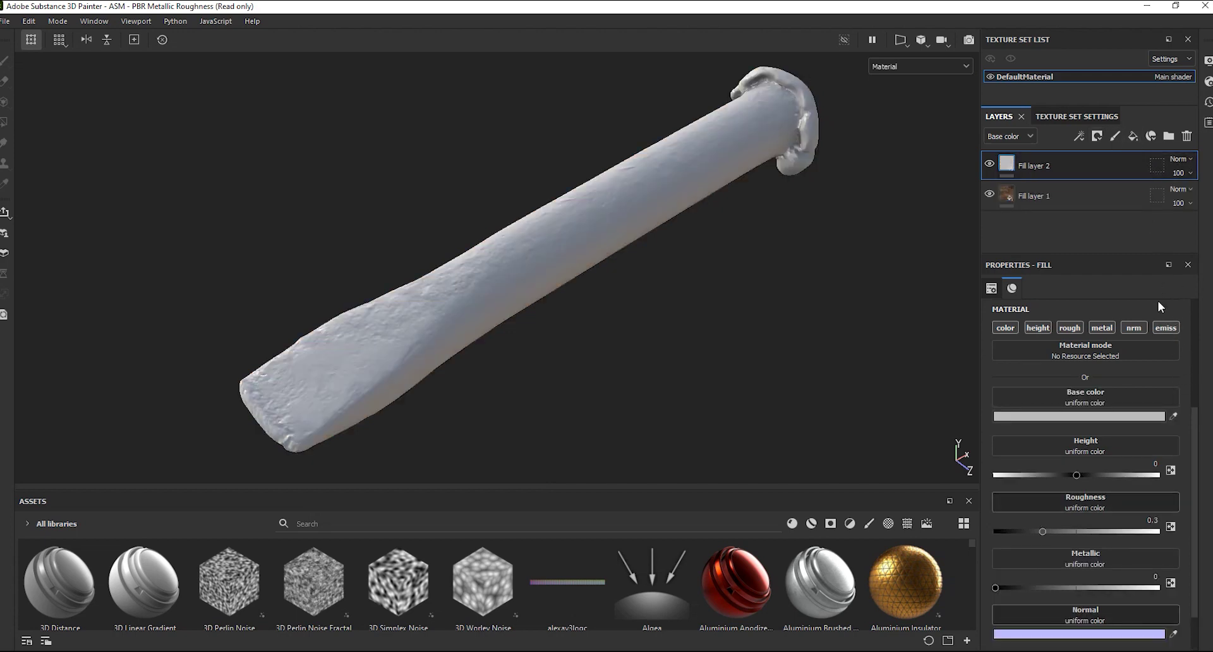
click(1134, 327)
click(1102, 327)
click(1070, 327)
click(1037, 327)
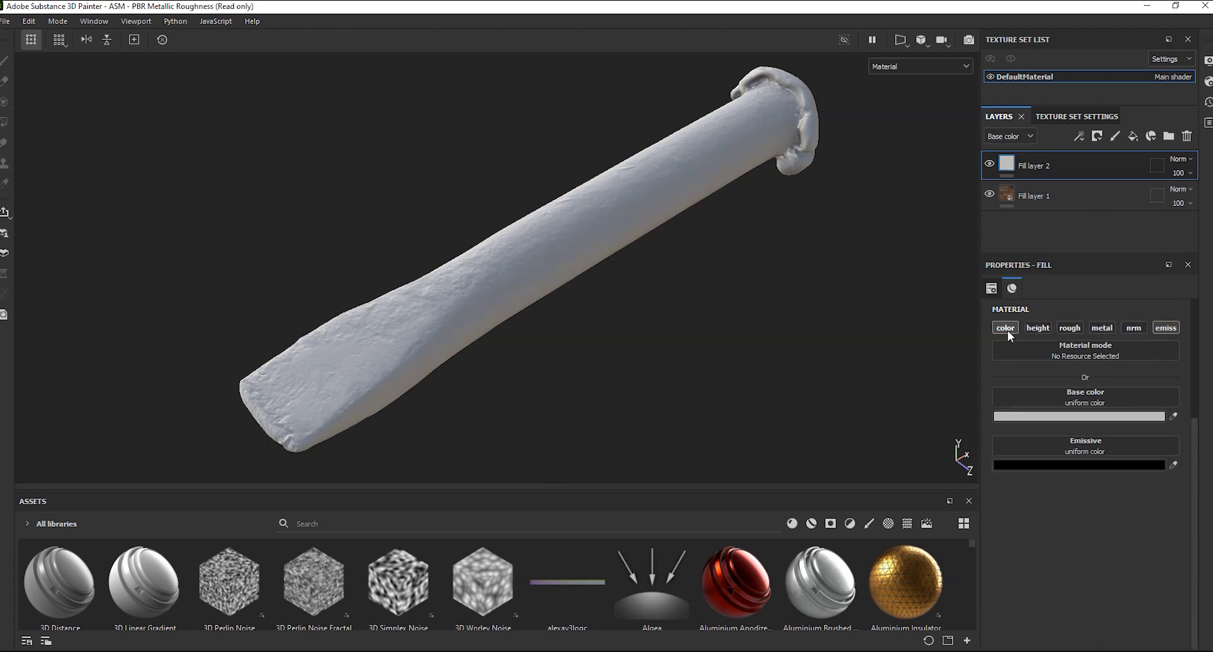
click(1005, 327)
- Open Texture Set Settings and browse the channel types available to add
click(1074, 117)
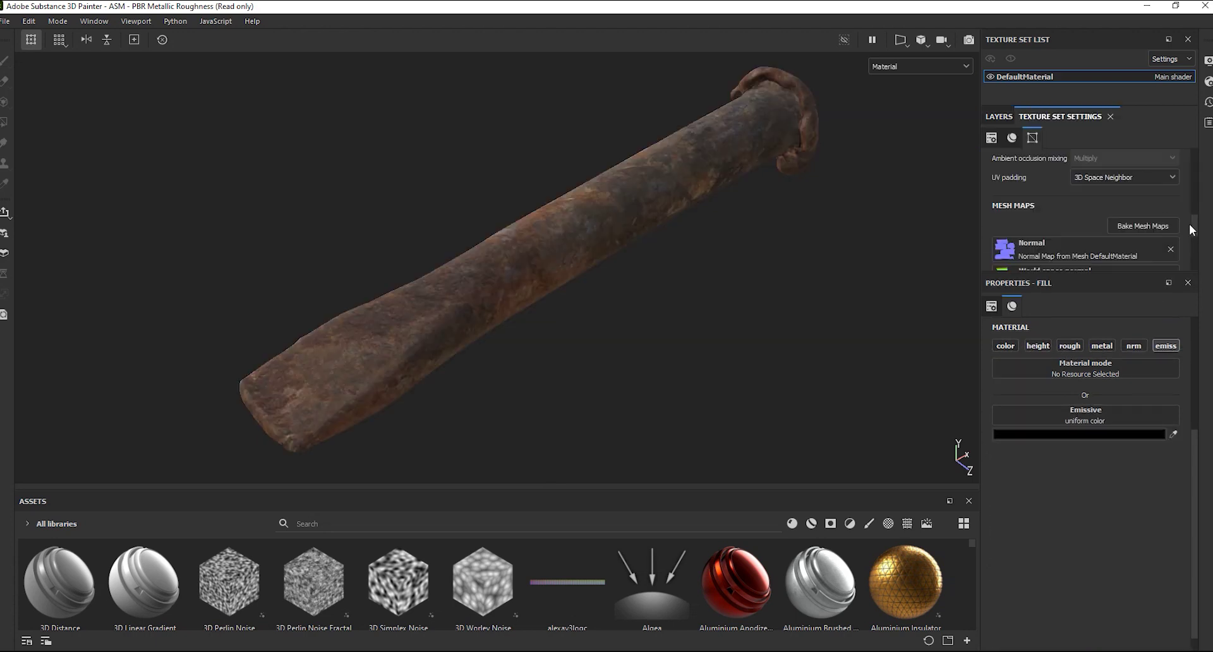
drag(1199, 239, 1193, 185)
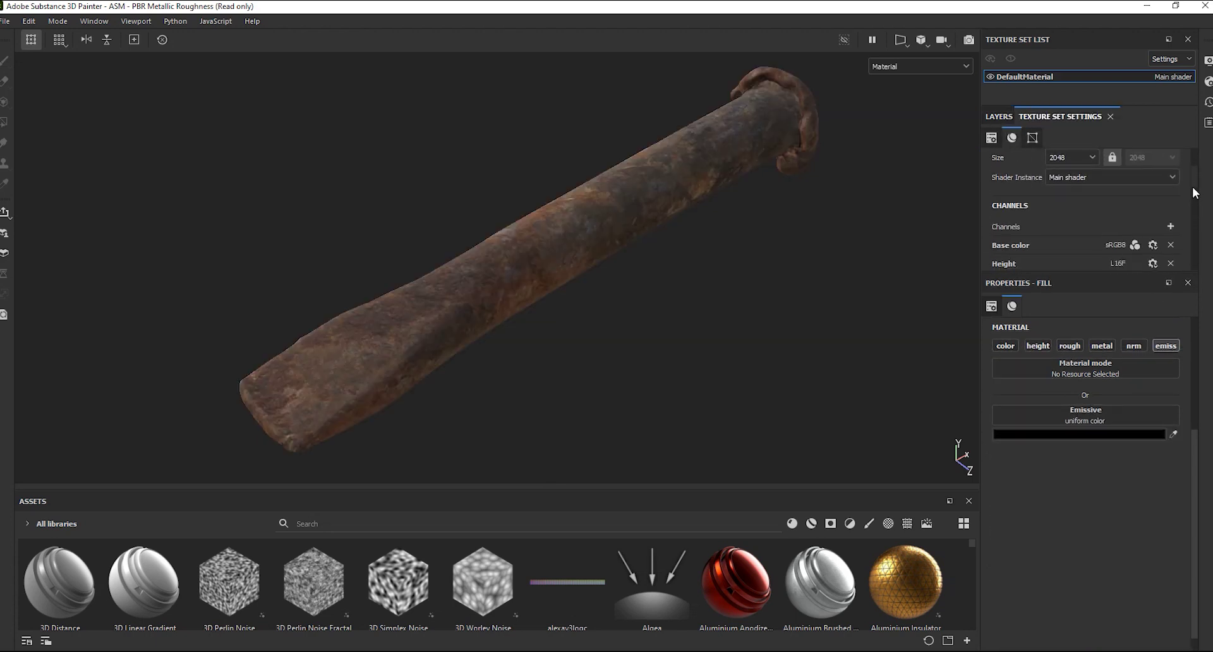
click(1169, 196)
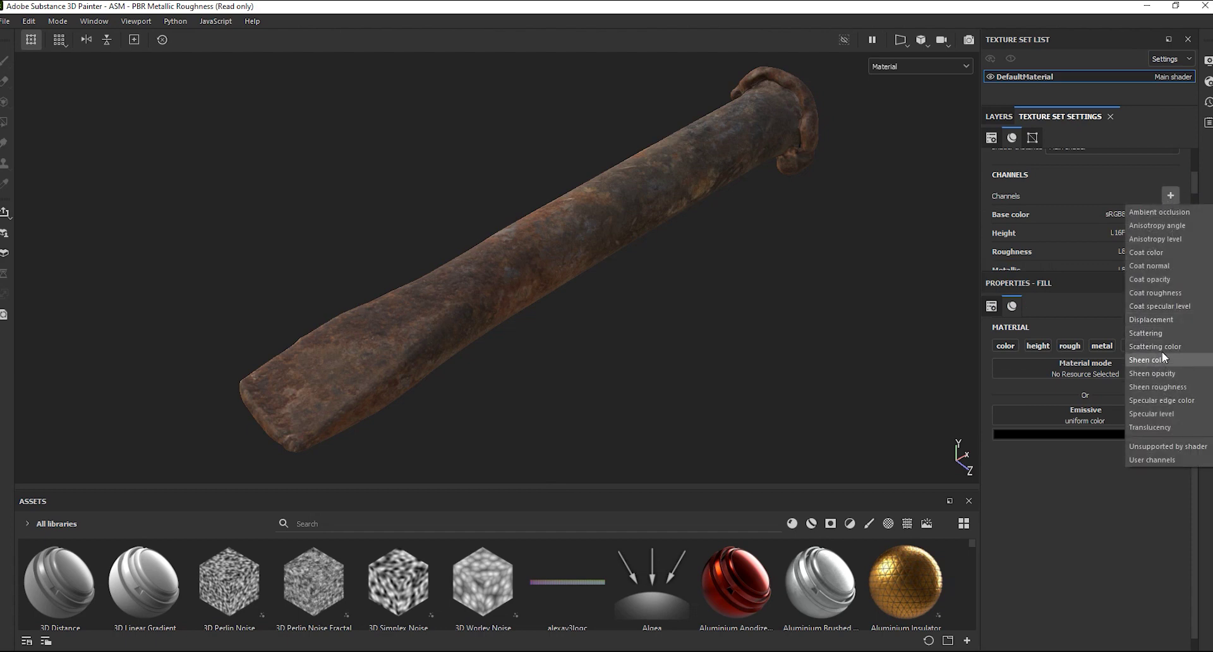
click(1106, 183)
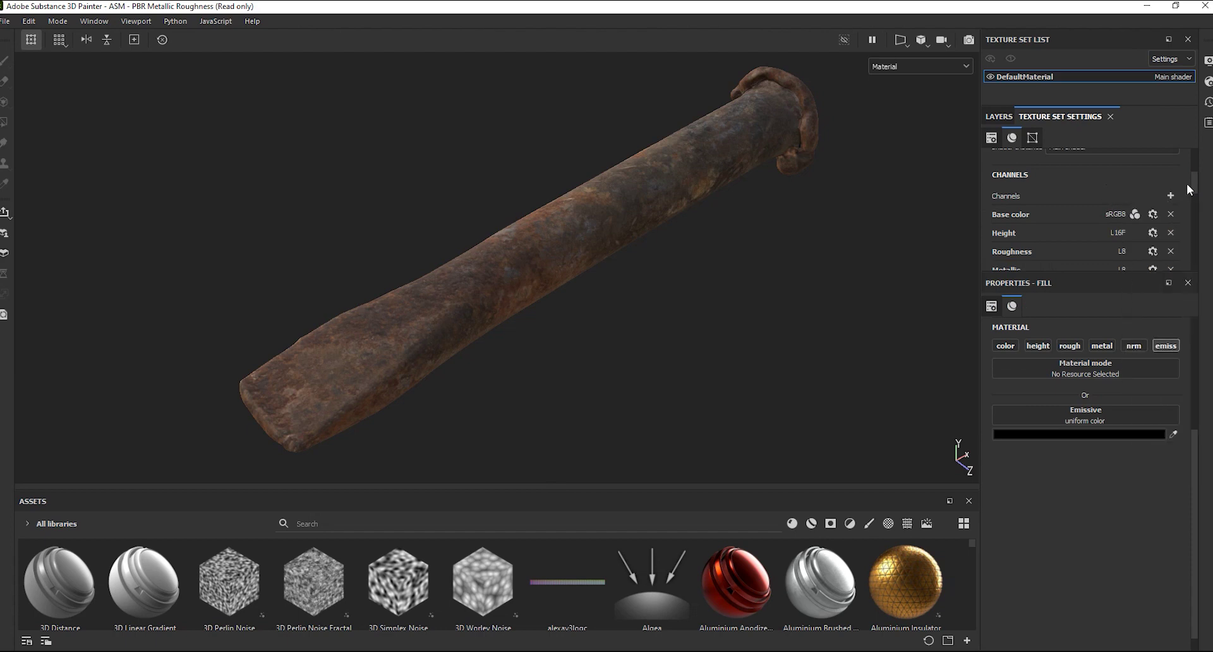
- Delete the existing Emissive channel and add Emissive back to the texture set
scroll(1201, 201, down, 1)
scroll(1199, 202, down, 1)
scroll(1197, 203, down, 1)
scroll(1199, 204, down, 1)
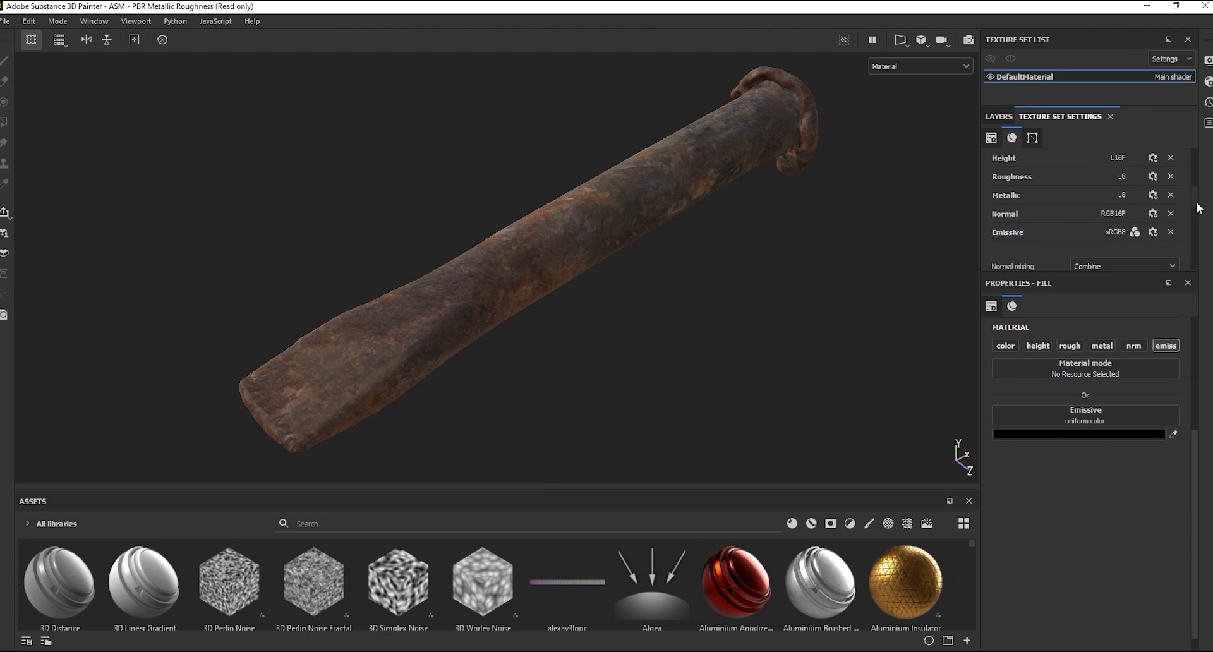
click(1171, 231)
scroll(1172, 232, up, 3)
click(1171, 232)
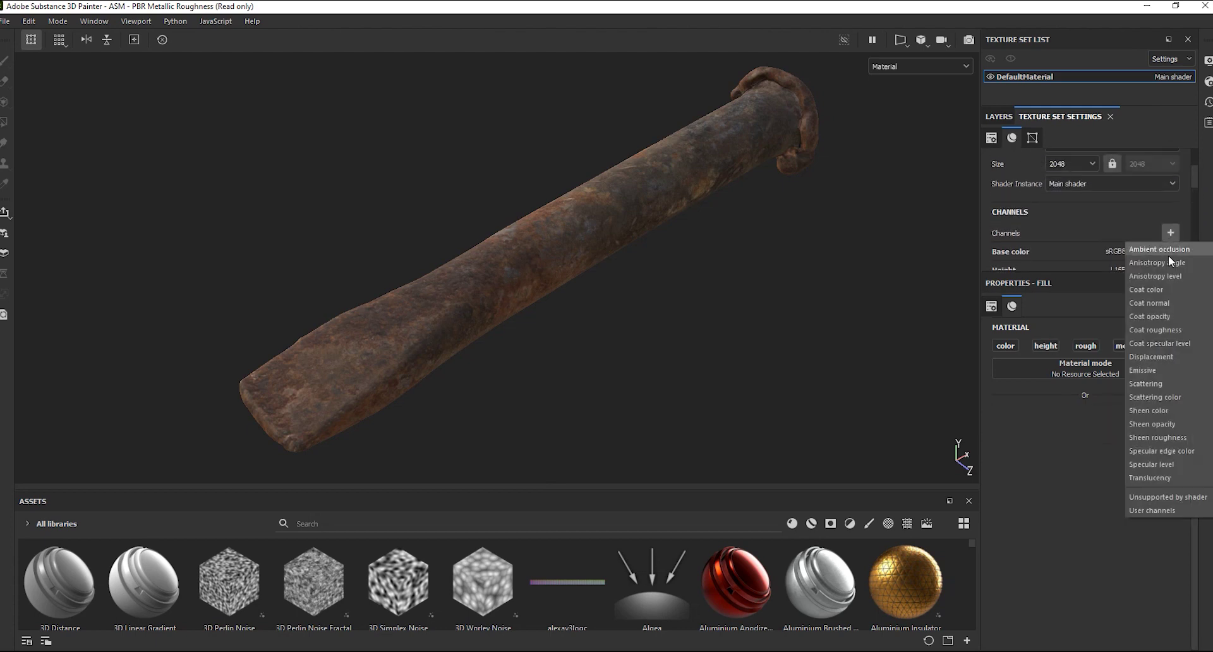
click(1153, 370)
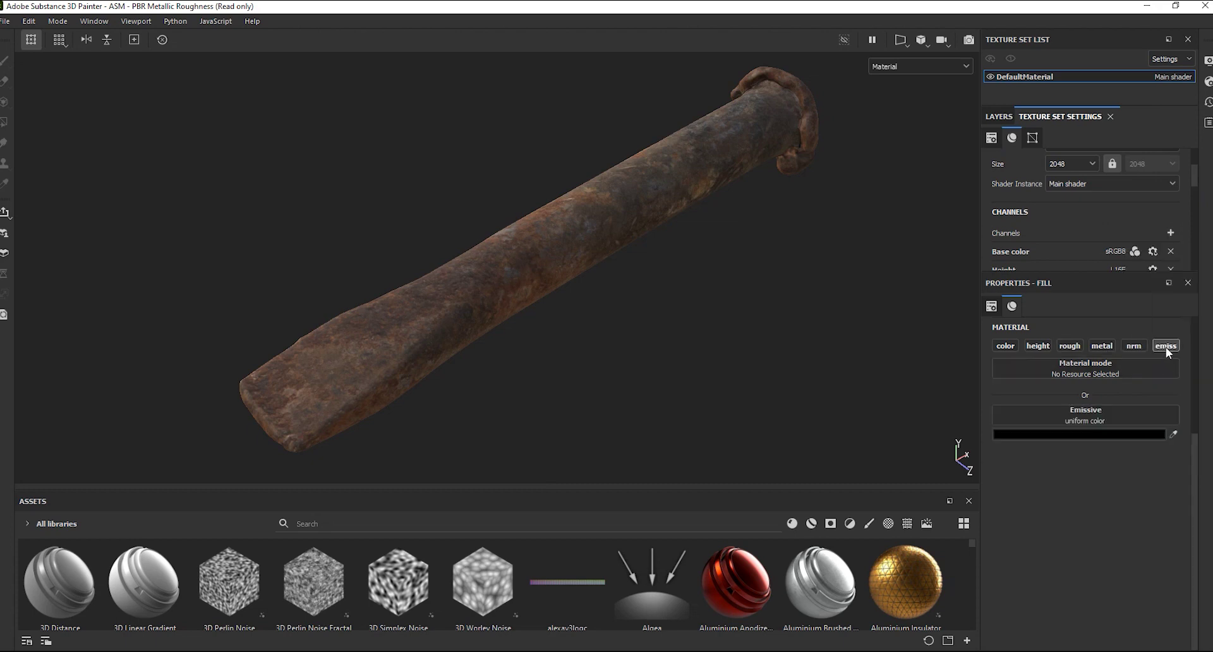
- Set Fill layer 2's emissive colour to fully saturated bright red FF0000
click(1086, 435)
text(491212)
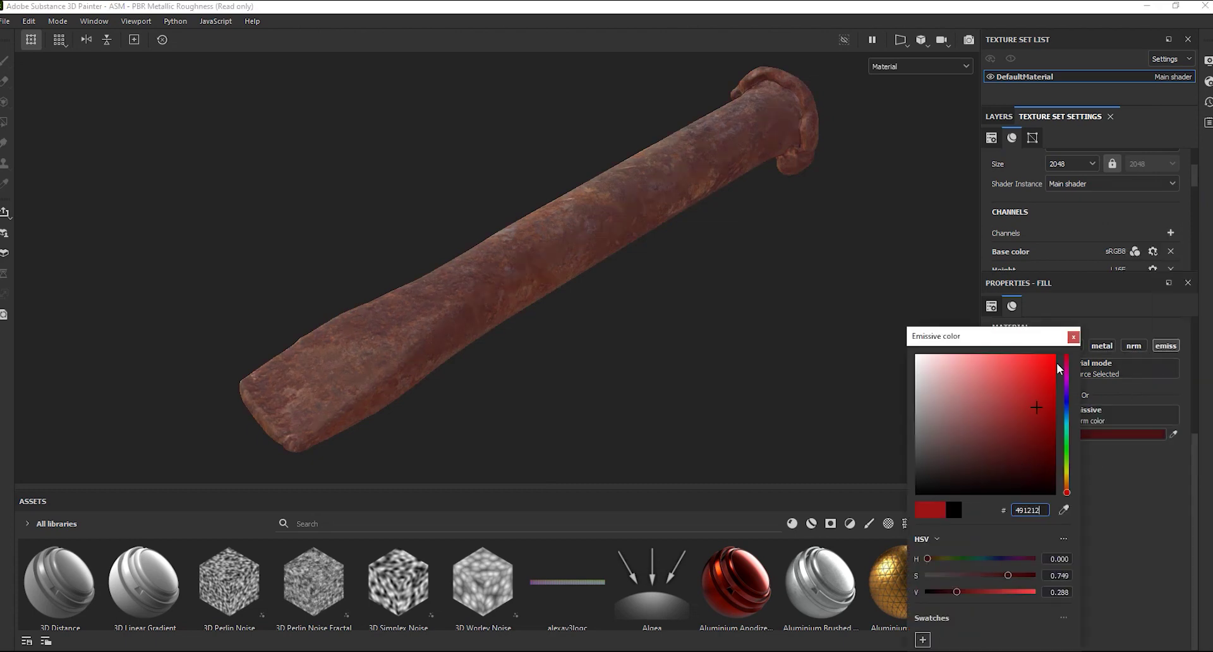
drag(1059, 370, 1058, 353)
click(1074, 338)
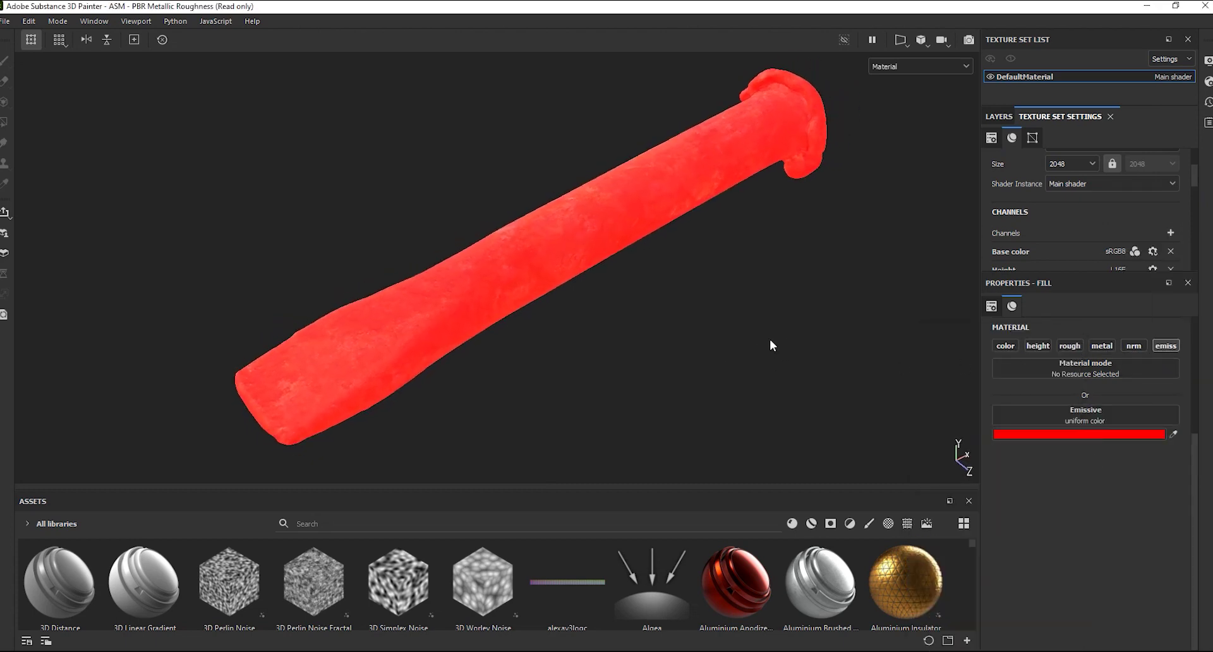
- Give Fill layer 2 a black mask driven by a 3D Distance generator
click(999, 116)
click(1097, 136)
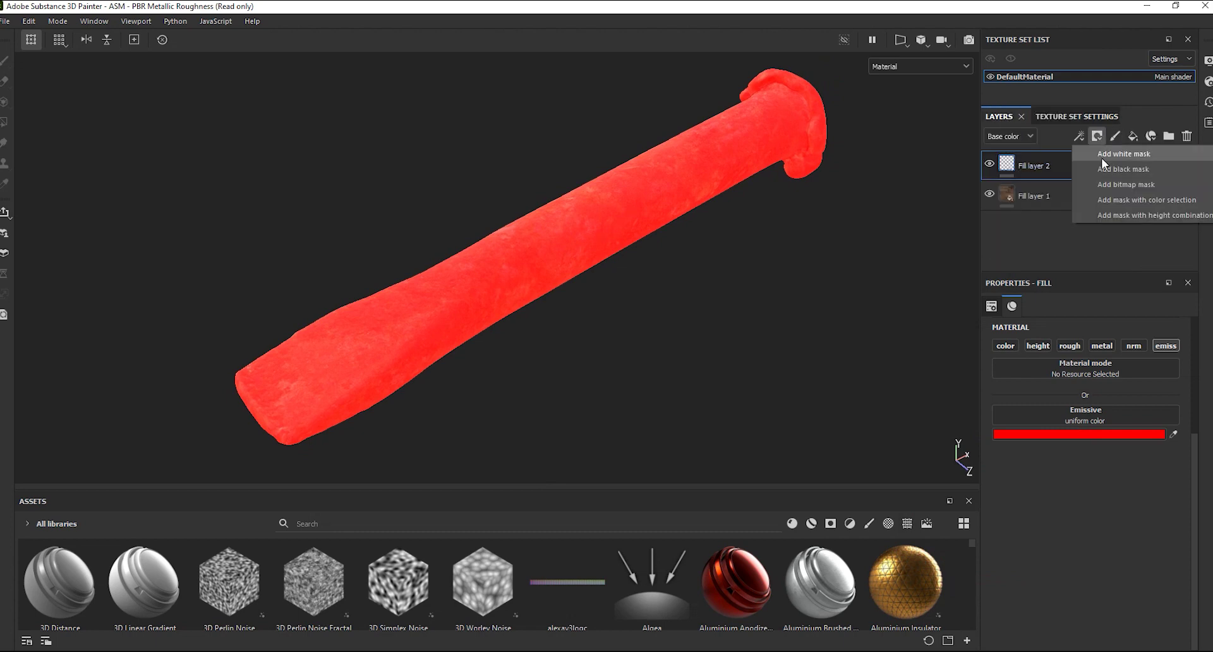
click(1104, 168)
click(1079, 136)
click(1087, 150)
click(1082, 333)
click(1052, 375)
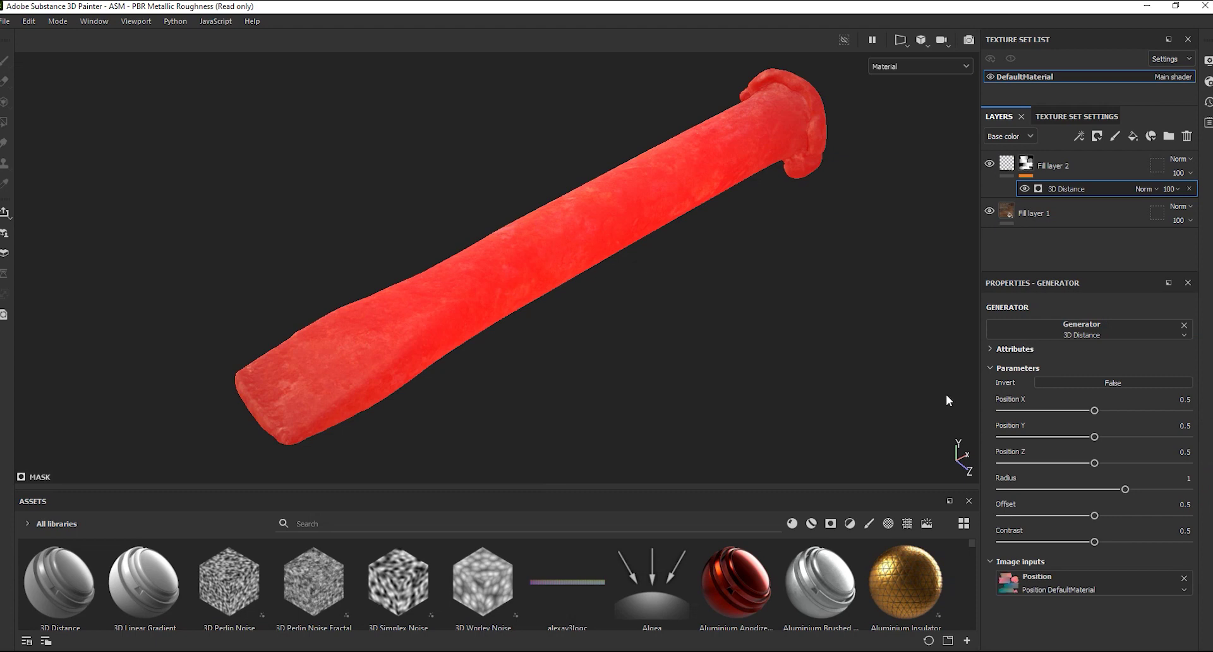
- Raise the 3D Distance contrast to 1 and move the glow to Position X 0.05
drag(1095, 542, 1188, 542)
drag(1094, 410, 1021, 420)
mouse_move(855, 365)
alt+mouse_down()
mouse_move(785, 344)
mouse_move(619, 190)
mouse_move(665, 266)
mouse_move(782, 360)
mouse_move(1031, 484)
alt+mouse_up()
drag(1022, 411, 1009, 411)
alt+drag(624, 459, 638, 386)
scroll(639, 387, up, 2)
scroll(693, 320, up, 2)
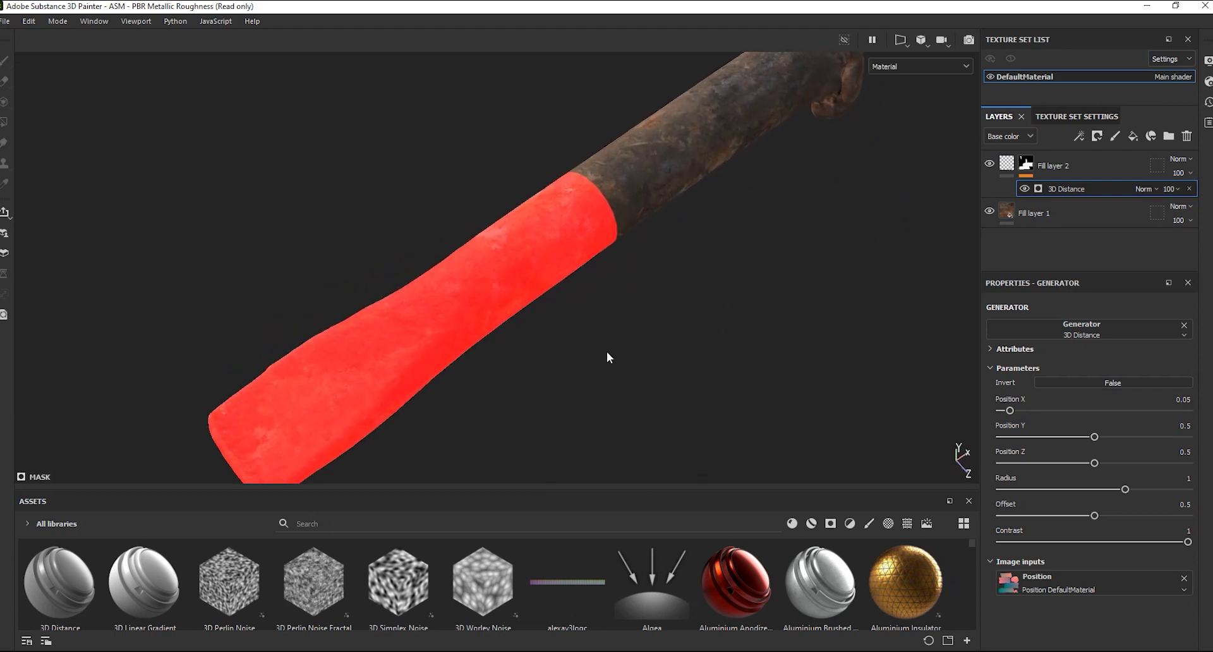
scroll(609, 355, up, 1)
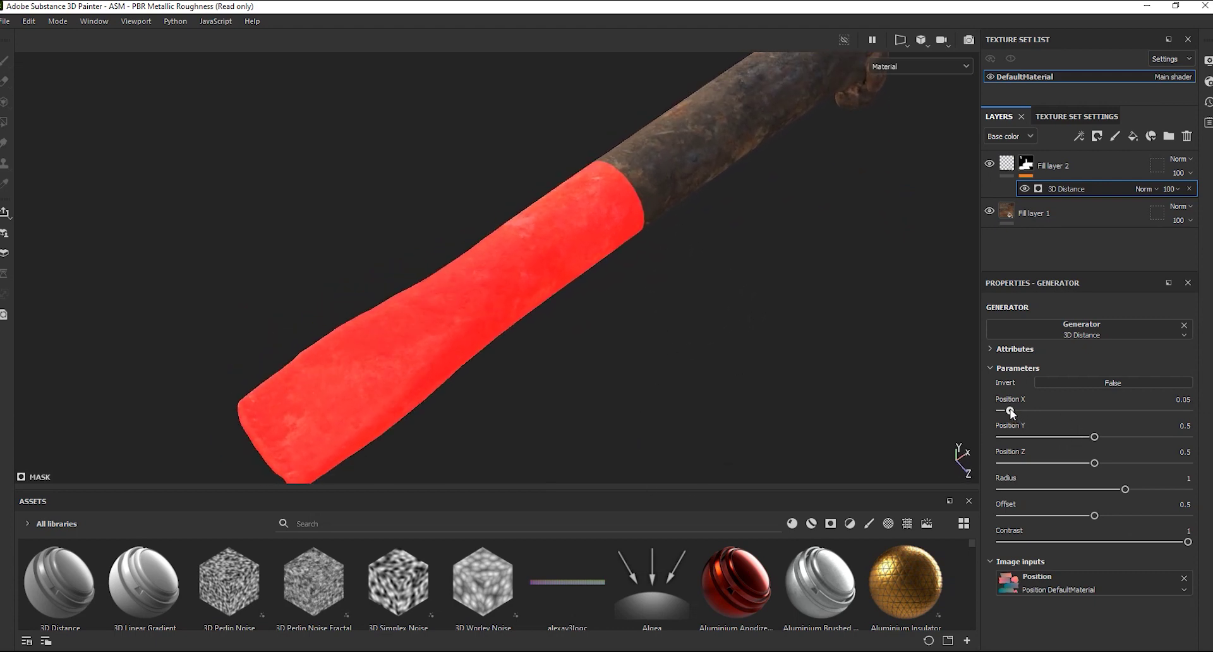
- Set glow Radius 0.88 and Contrast 0.62, then duplicate Fill layer 2
drag(1124, 490, 1111, 489)
drag(1188, 541, 1117, 541)
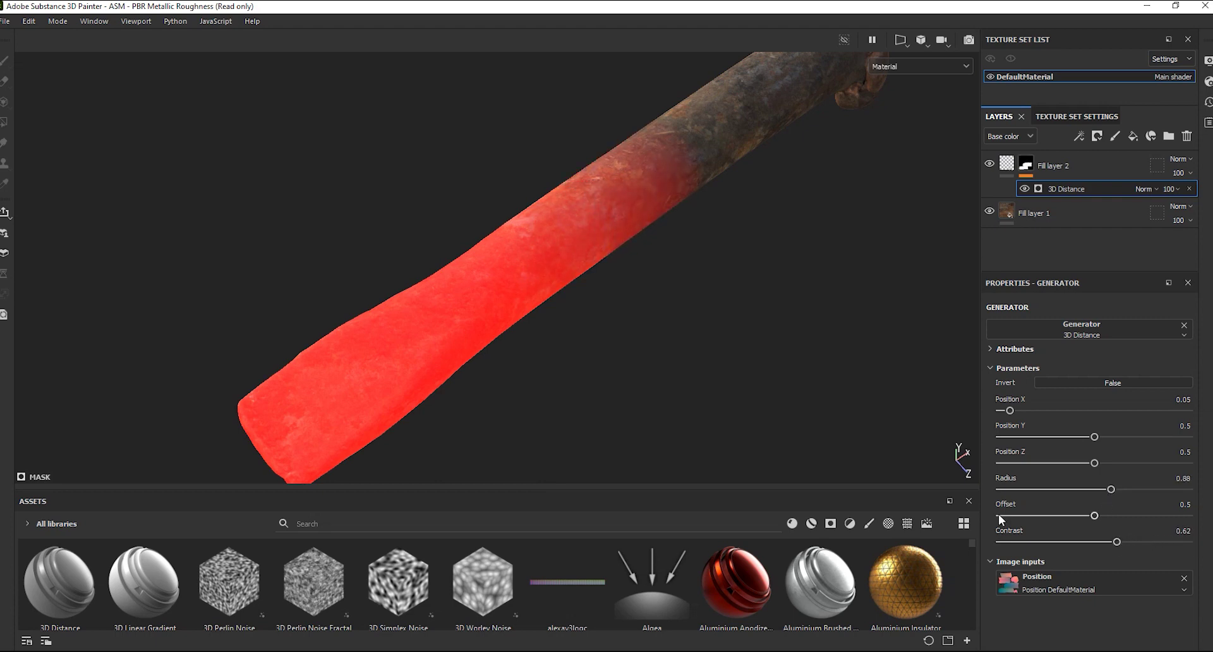
mouse_move(458, 257)
alt+mouse_down()
mouse_move(493, 271)
mouse_move(457, 419)
mouse_move(686, 233)
mouse_move(601, 233)
mouse_move(707, 268)
alt+mouse_up()
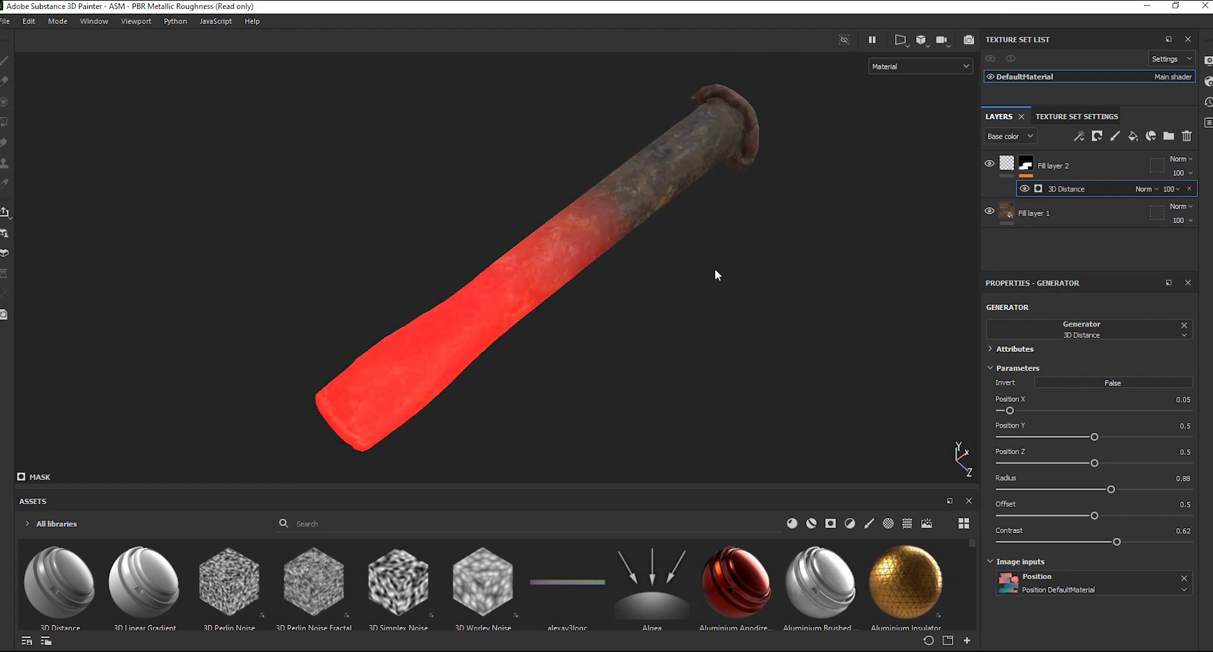
click(1007, 164)
mouse_move(1025, 165)
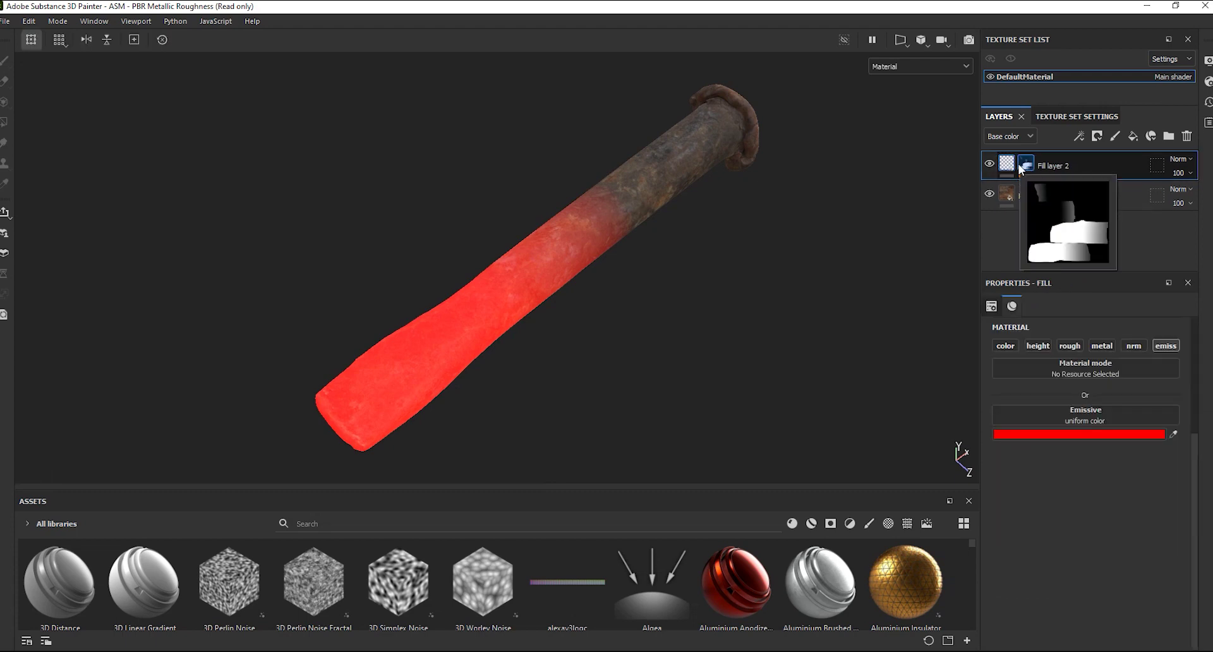
key(ctrl+d)
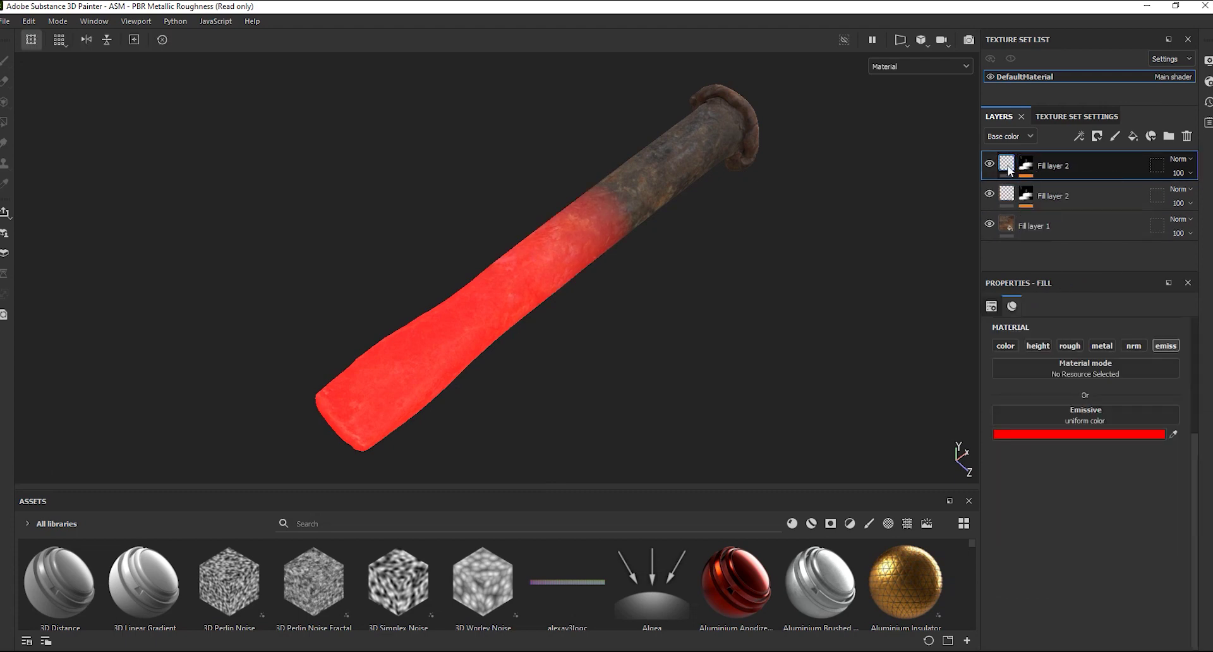
- Change the top copy's emissive colour to orange FF4D00
click(1027, 166)
click(1051, 187)
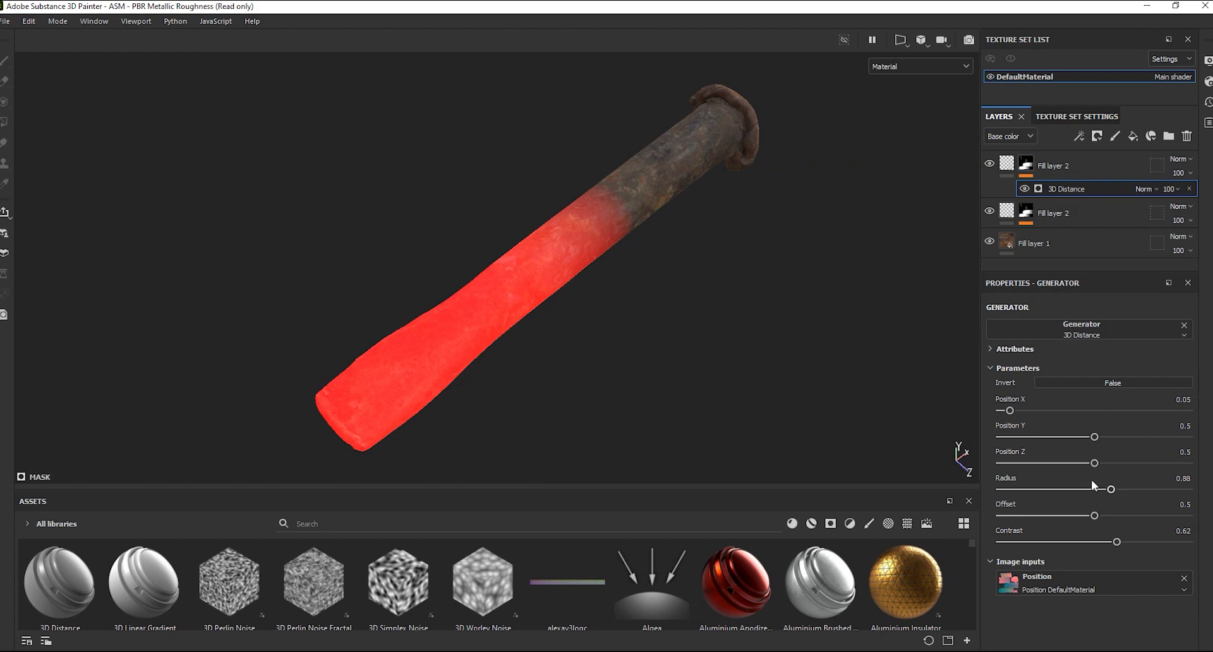
click(1006, 163)
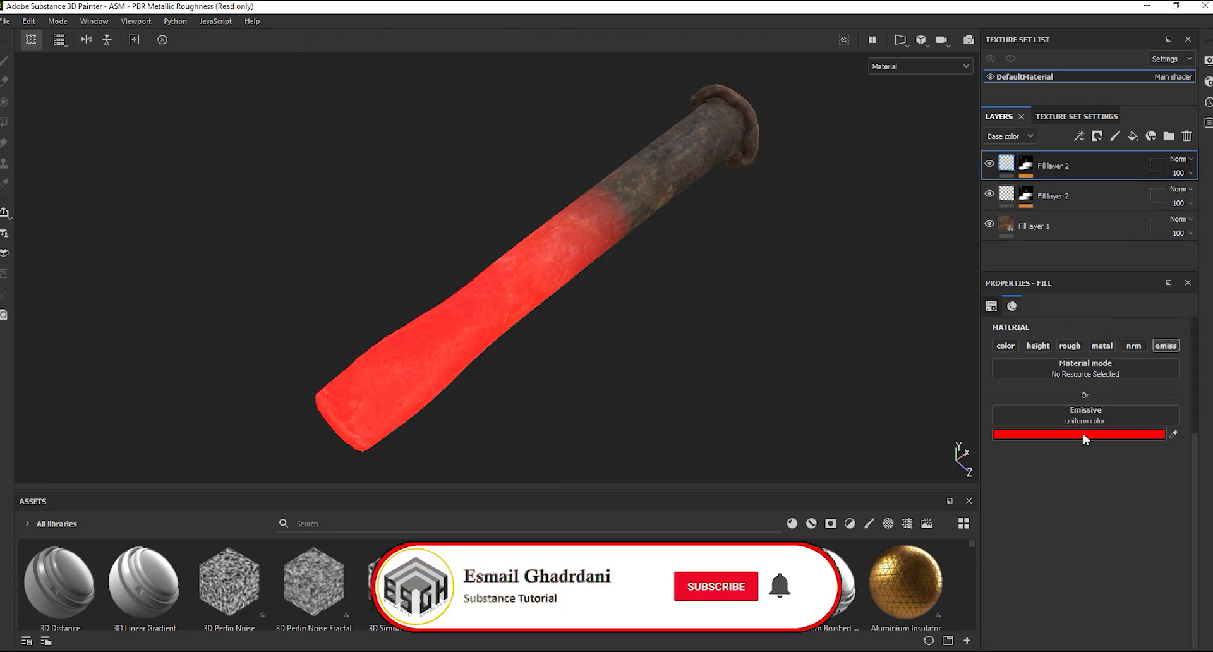
click(1083, 434)
click(1066, 488)
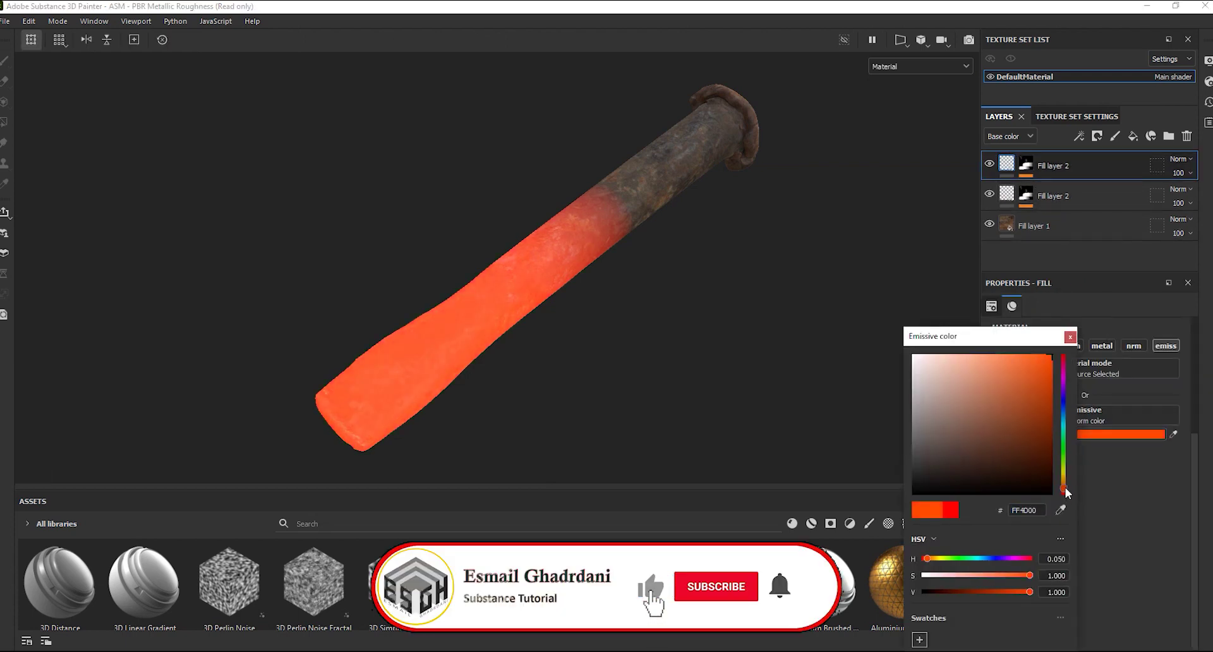
click(1071, 337)
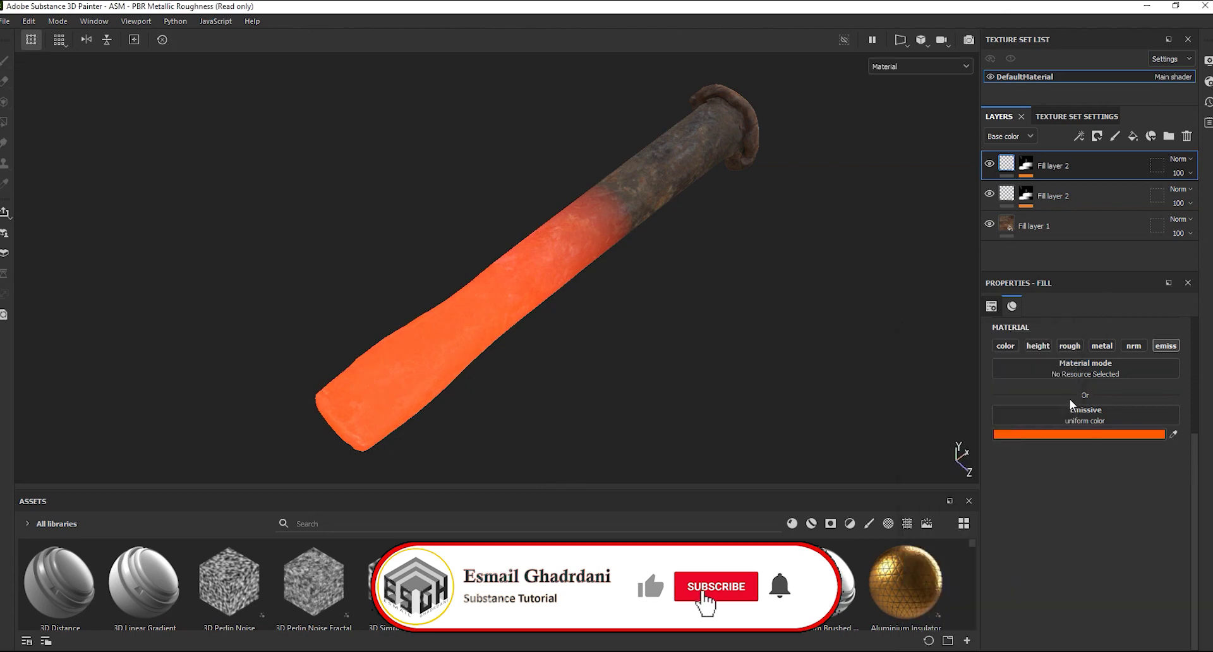
- Shrink the orange glow's 3D Distance radius to 0.45, comparing visibility, then add Fill layer 3
click(1025, 165)
click(1067, 189)
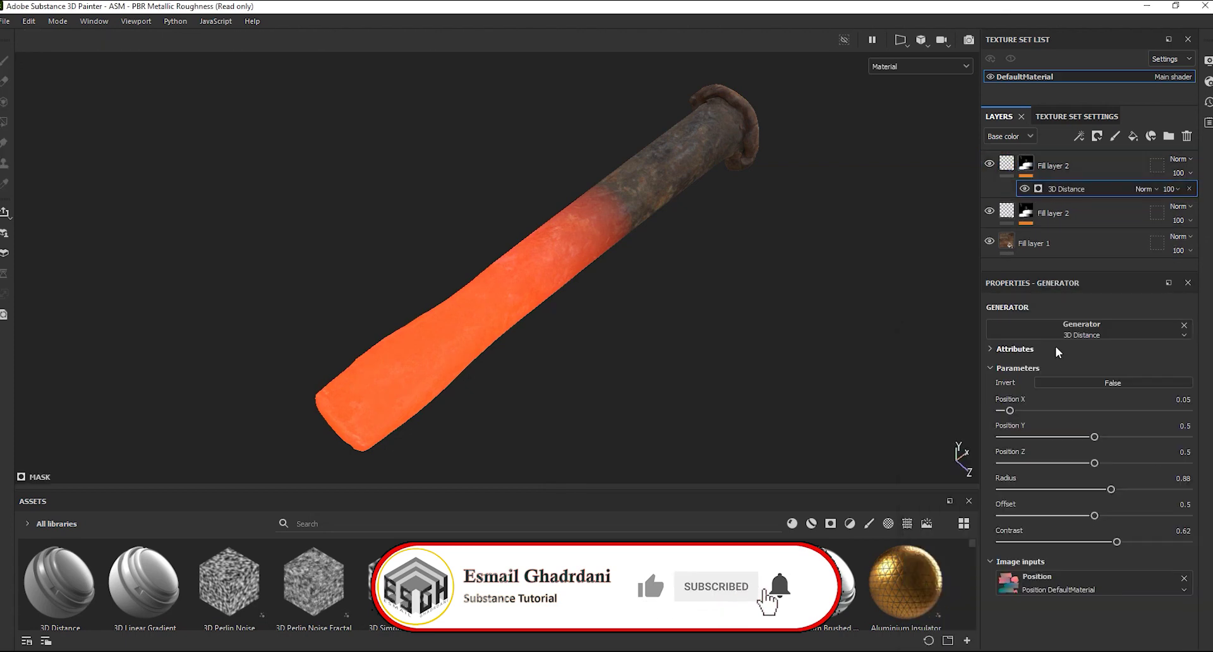
click(990, 164)
click(989, 164)
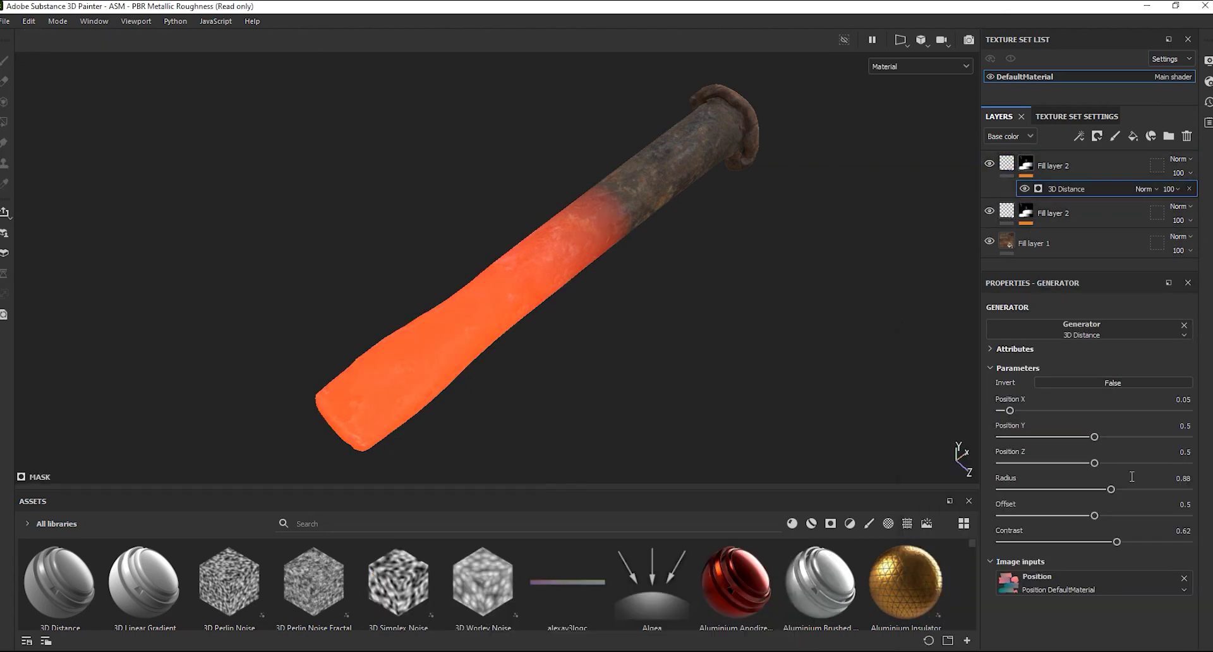
drag(1096, 490, 1062, 489)
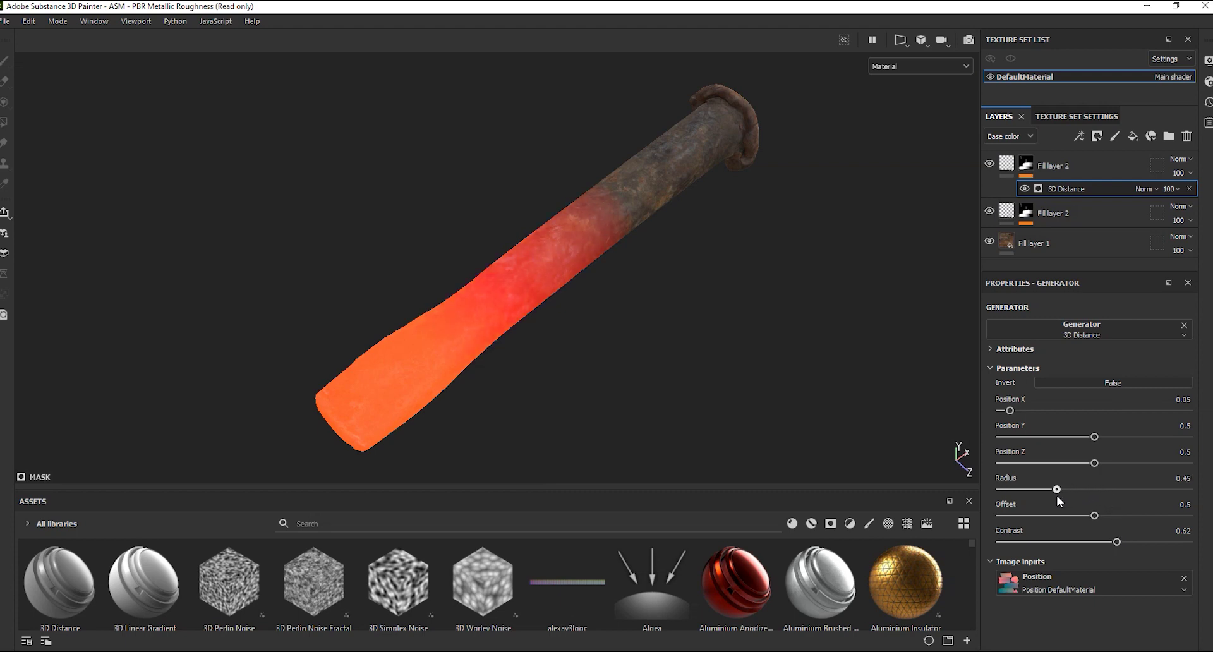
click(990, 163)
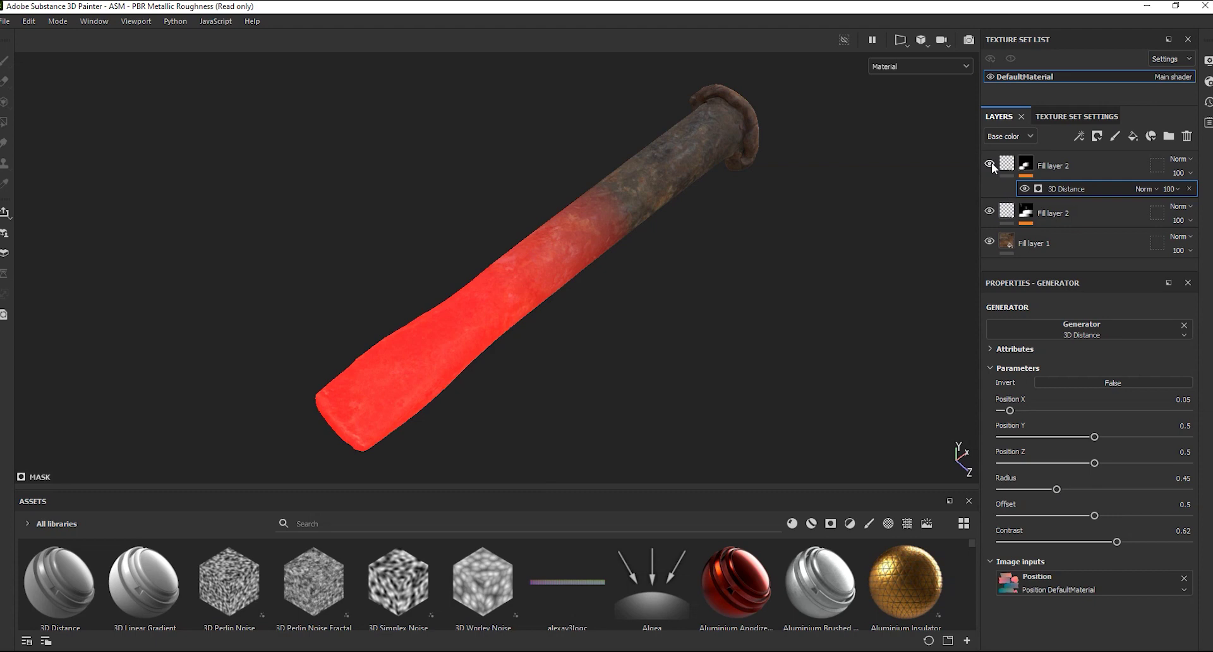
click(991, 164)
click(990, 165)
click(989, 164)
alt+drag(737, 302, 654, 338)
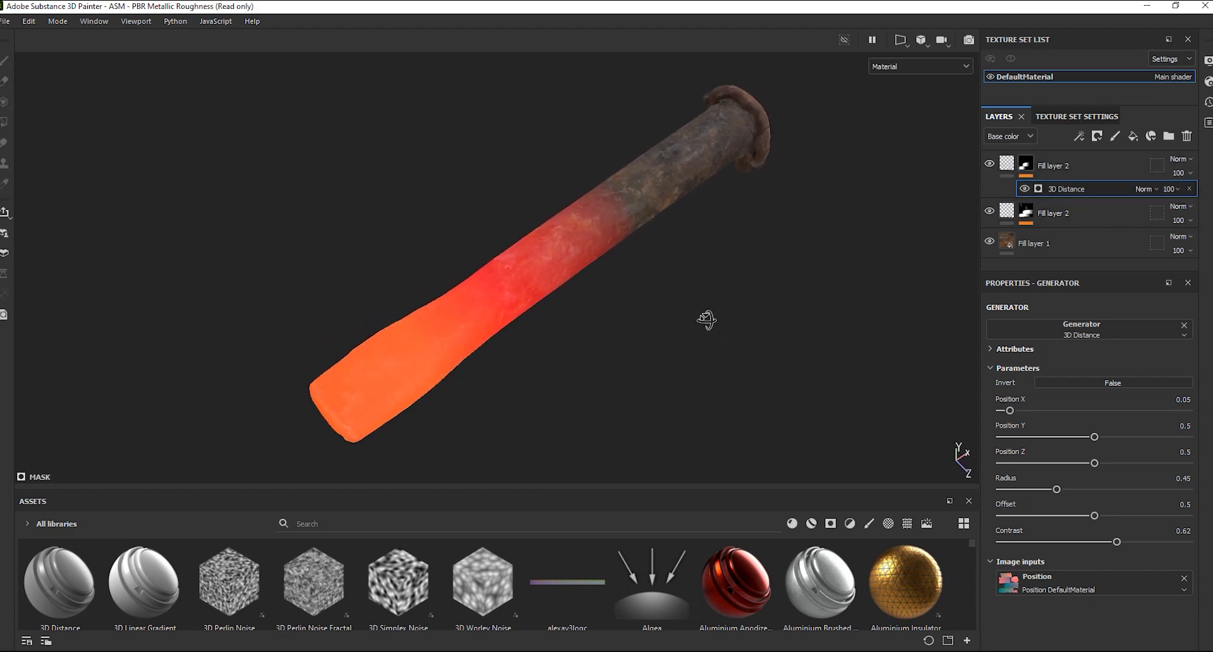
click(1006, 165)
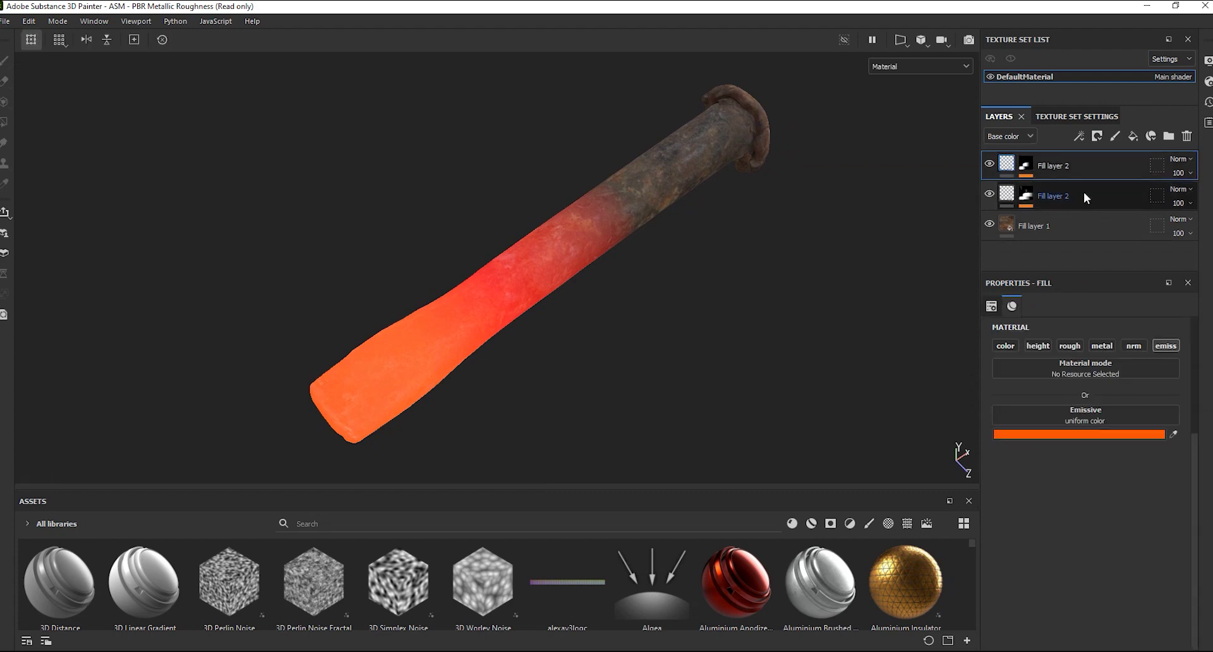
click(1132, 136)
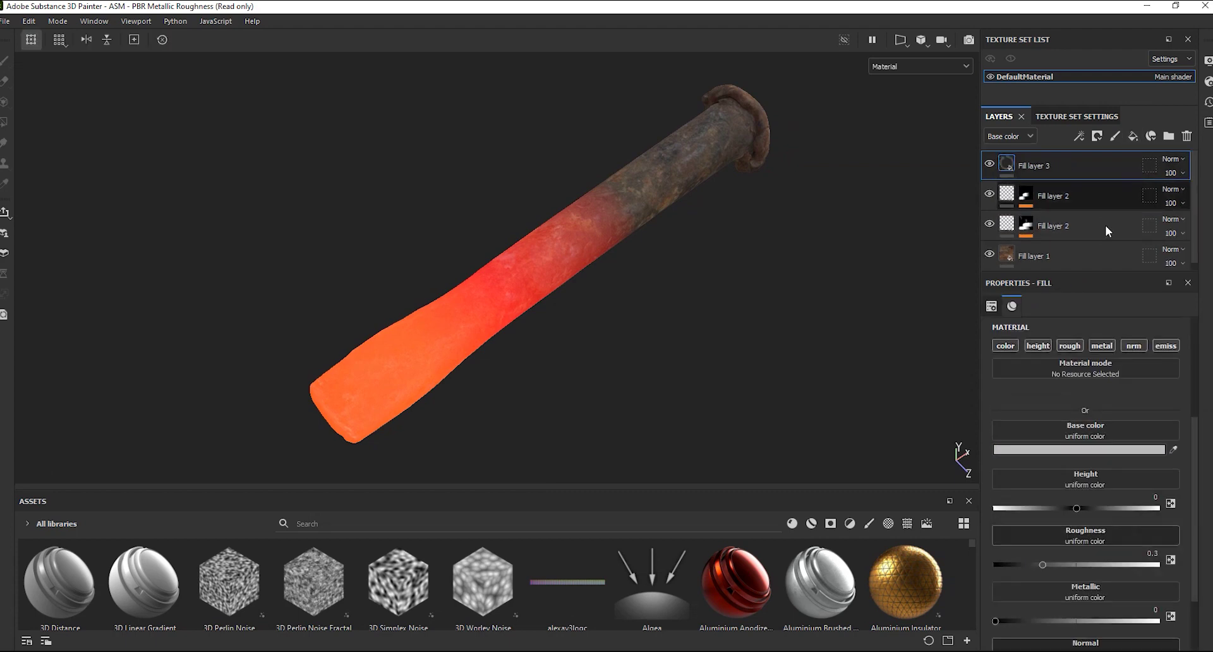
- Disable every channel on Fill layer 3 except emissive
click(1005, 345)
click(1037, 345)
click(1069, 345)
click(1102, 346)
click(1134, 346)
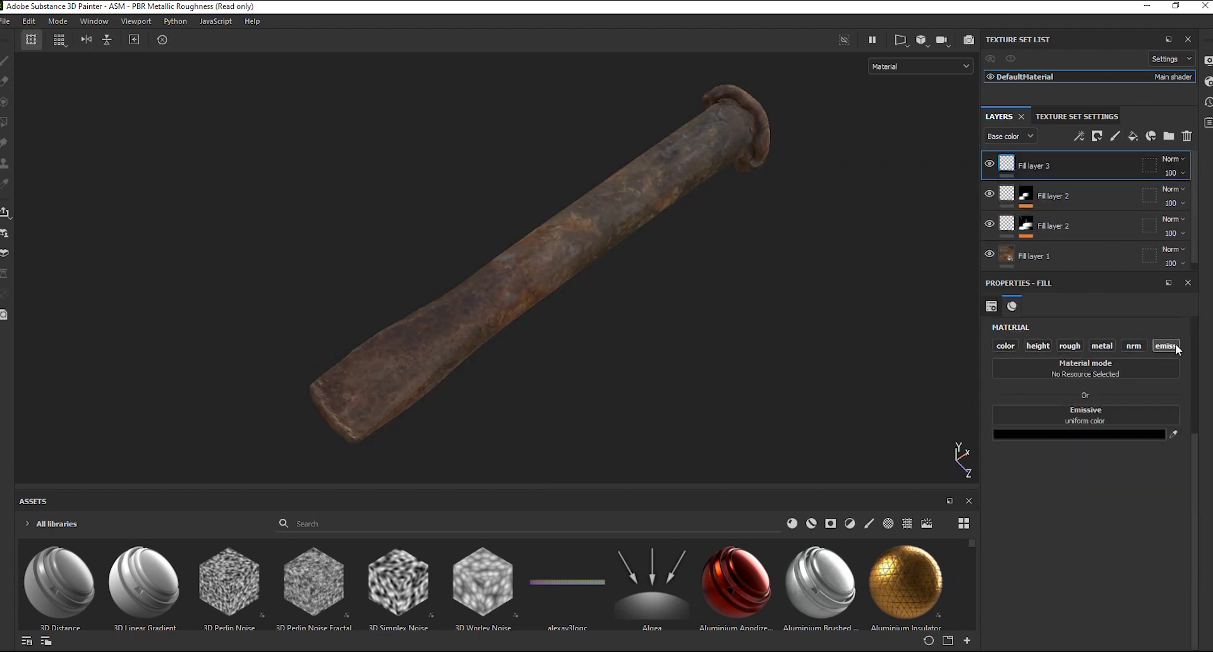
- Give Fill layer 3 a black mask with a Metal Edge Wear generator (Wear Level 0.81, Contrast 0.16)
click(1098, 137)
click(1117, 168)
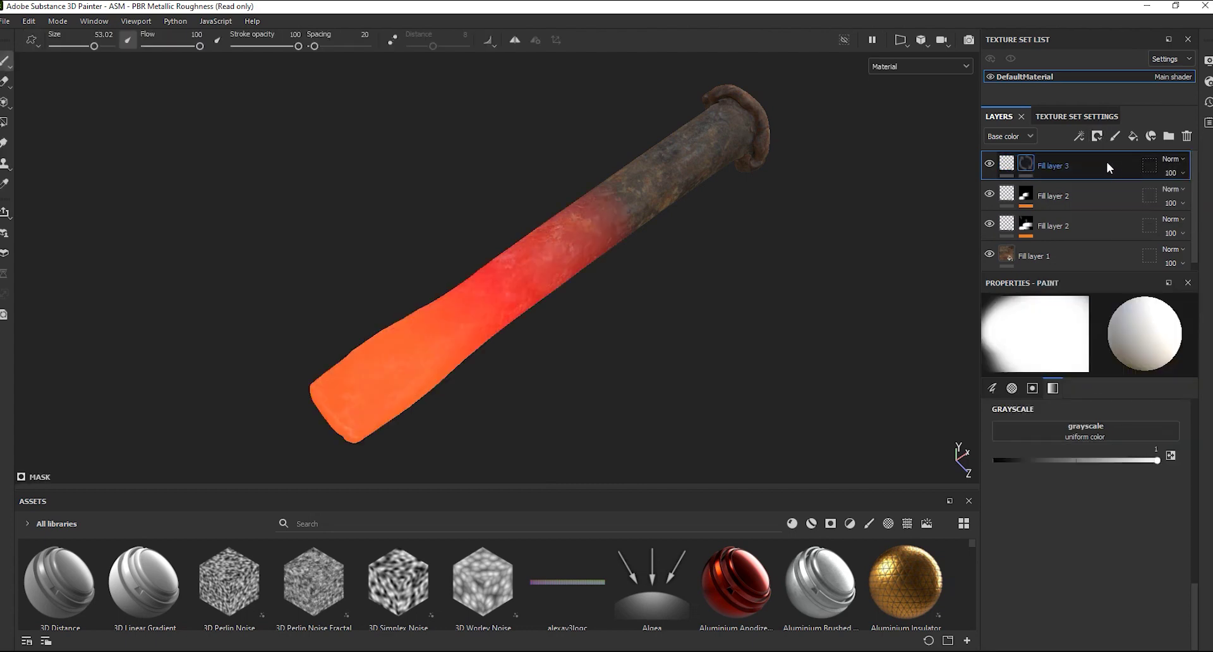
click(1079, 137)
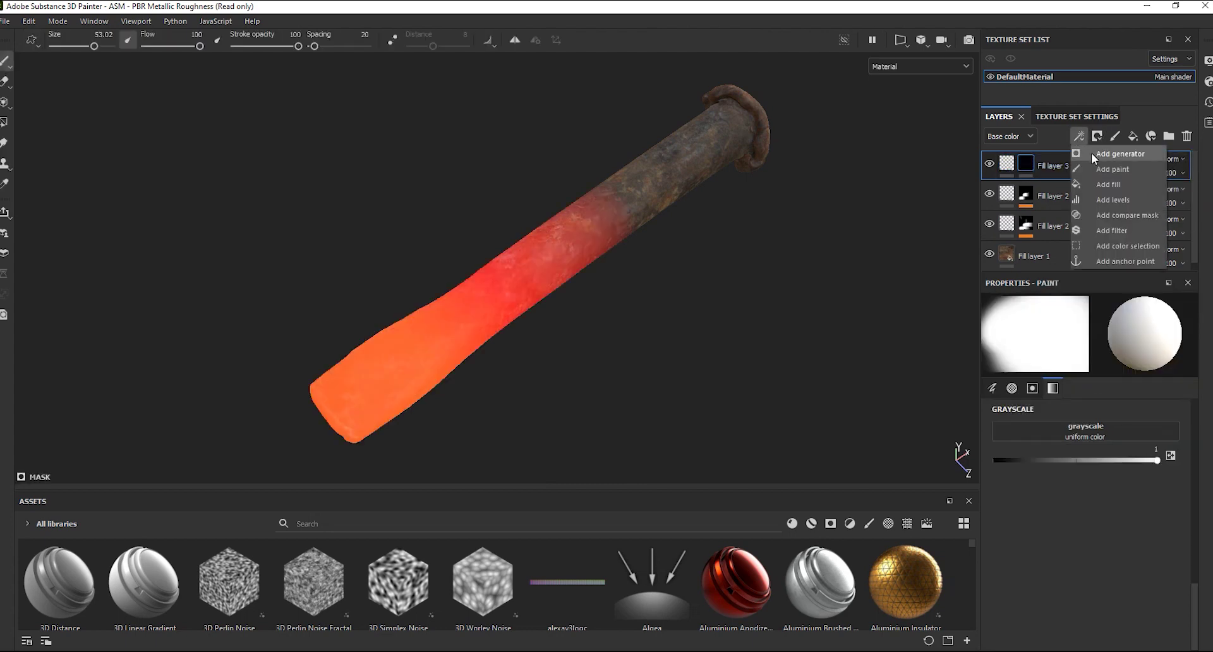
click(1091, 153)
click(1086, 326)
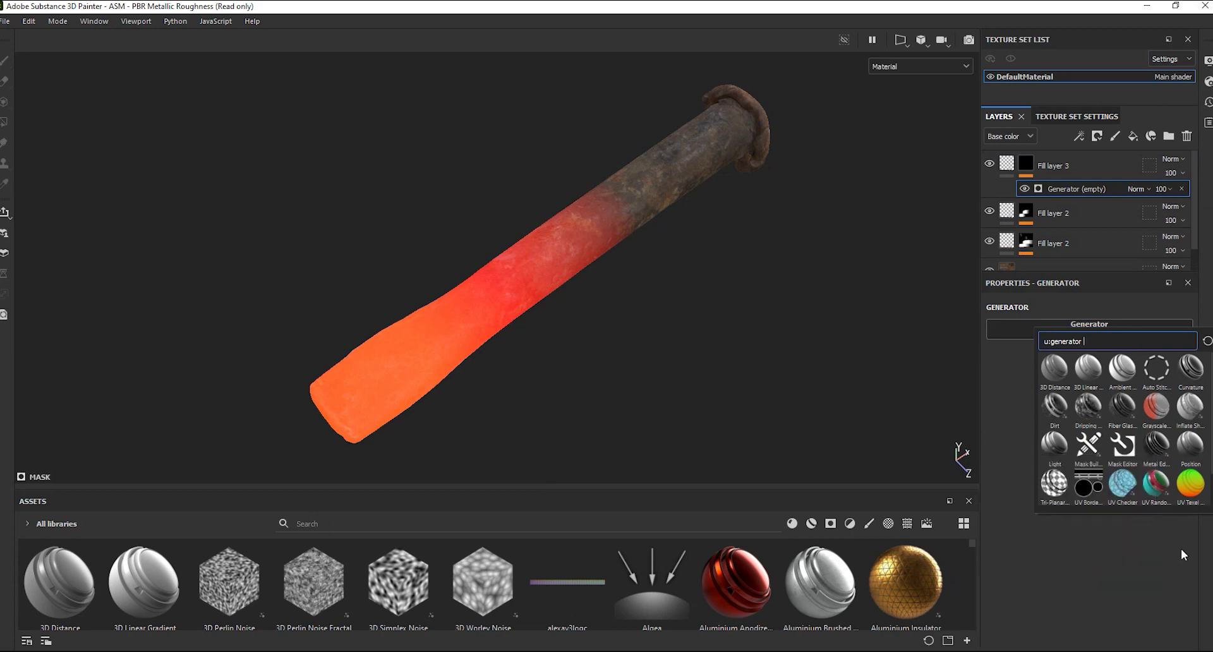
scroll(1118, 430, down, 1)
scroll(1118, 430, up, 1)
scroll(1163, 369, down, 1)
mouse_move(1135, 366)
mouse_down()
mouse_move(1023, 397)
mouse_move(1184, 396)
mouse_move(1045, 392)
mouse_up()
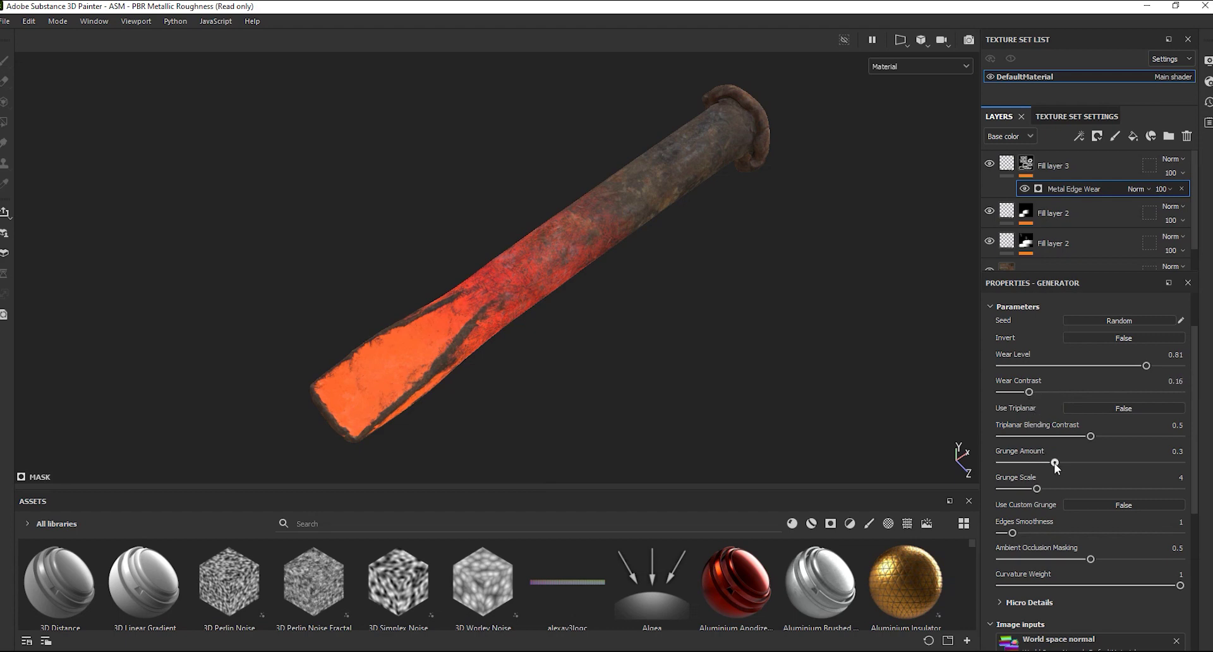
- Set Metal Edge Wear Grunge Amount 0.74, Grunge Scale 5 and Wear Level 0.7
drag(1128, 463, 1136, 462)
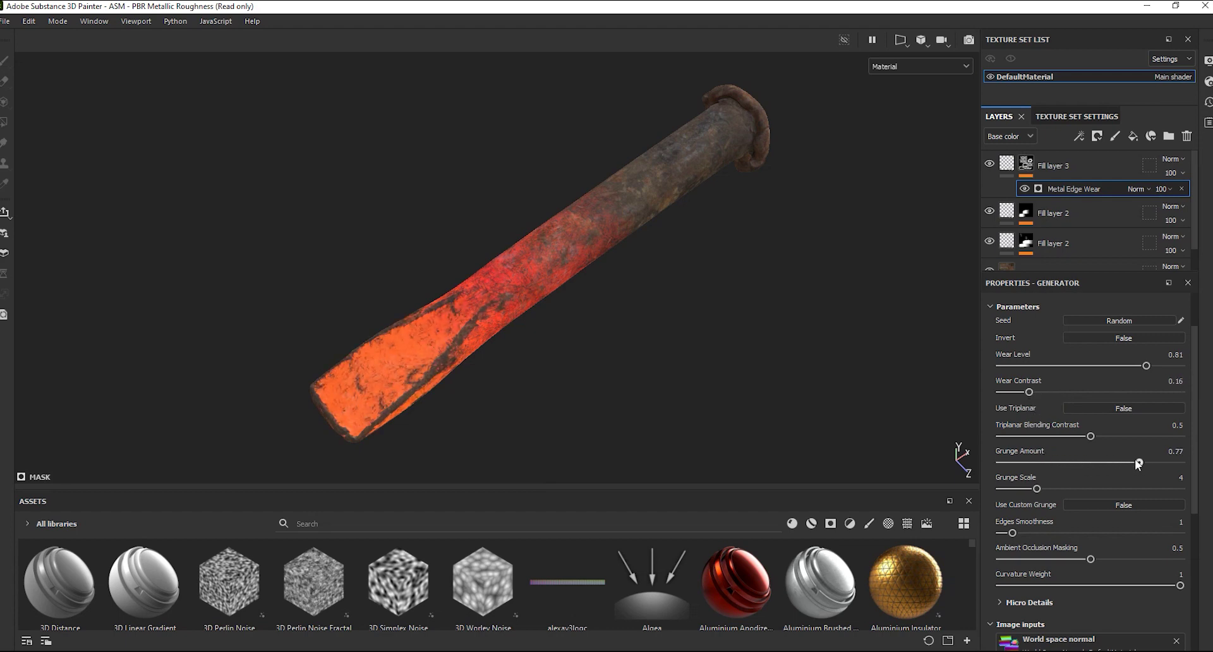
scroll(506, 390, up, 3)
scroll(718, 263, up, 3)
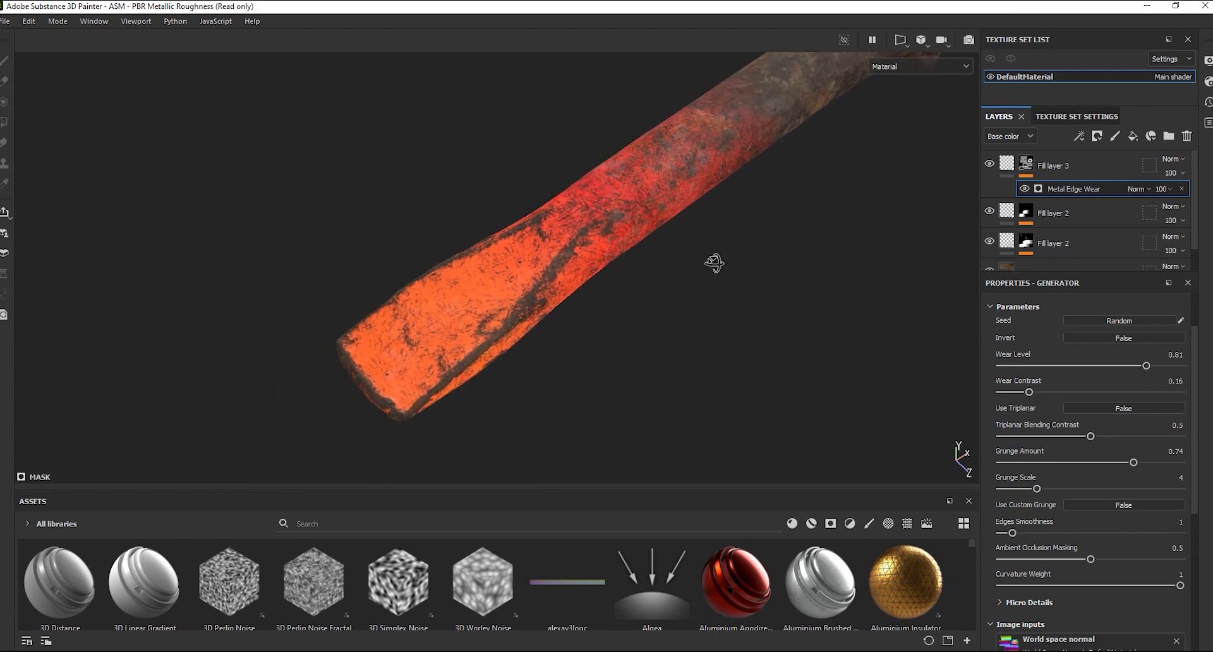
mouse_move(1036, 488)
mouse_down()
mouse_move(1025, 489)
mouse_move(1044, 487)
mouse_up()
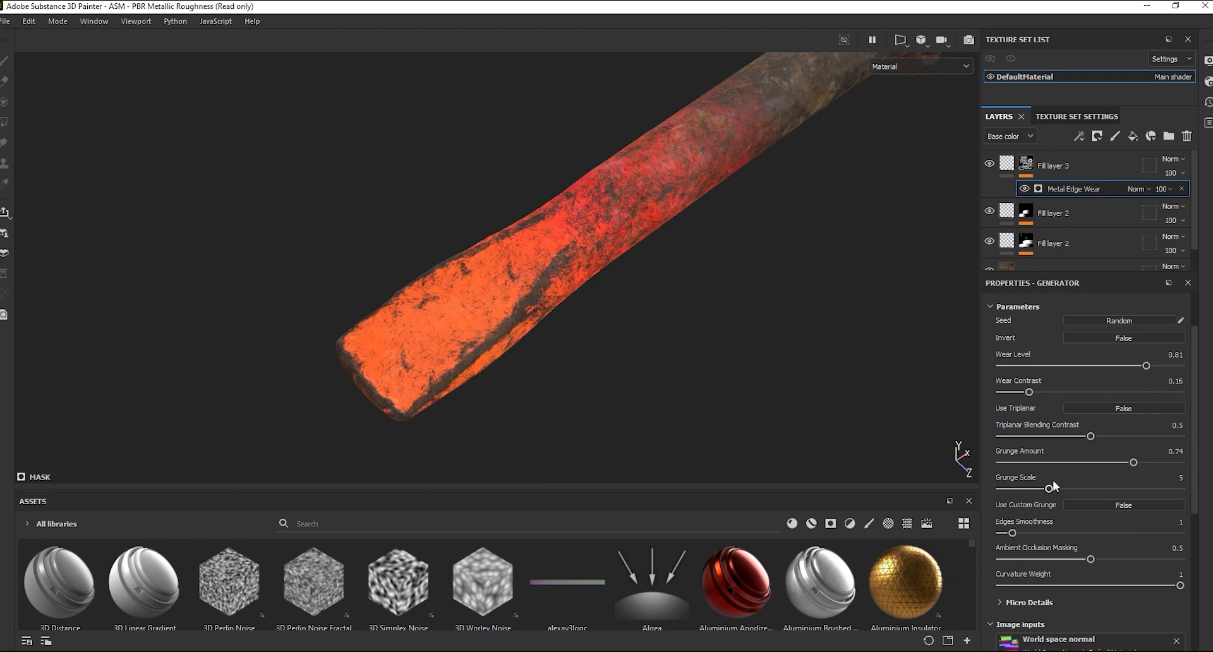
scroll(1161, 411, up, 2)
drag(1146, 427, 1126, 428)
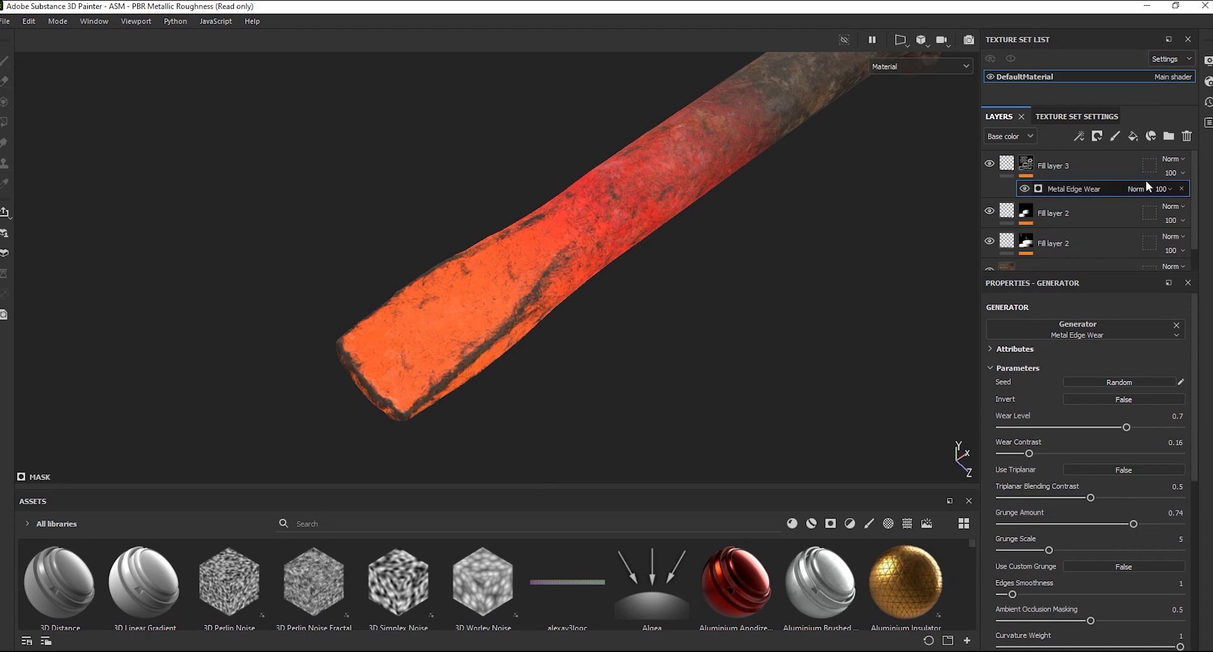
- Toggle the wear layer to compare, then set the edge wear opacity to 69
click(989, 165)
click(989, 164)
click(989, 164)
click(988, 164)
drag(1212, 197, 1170, 197)
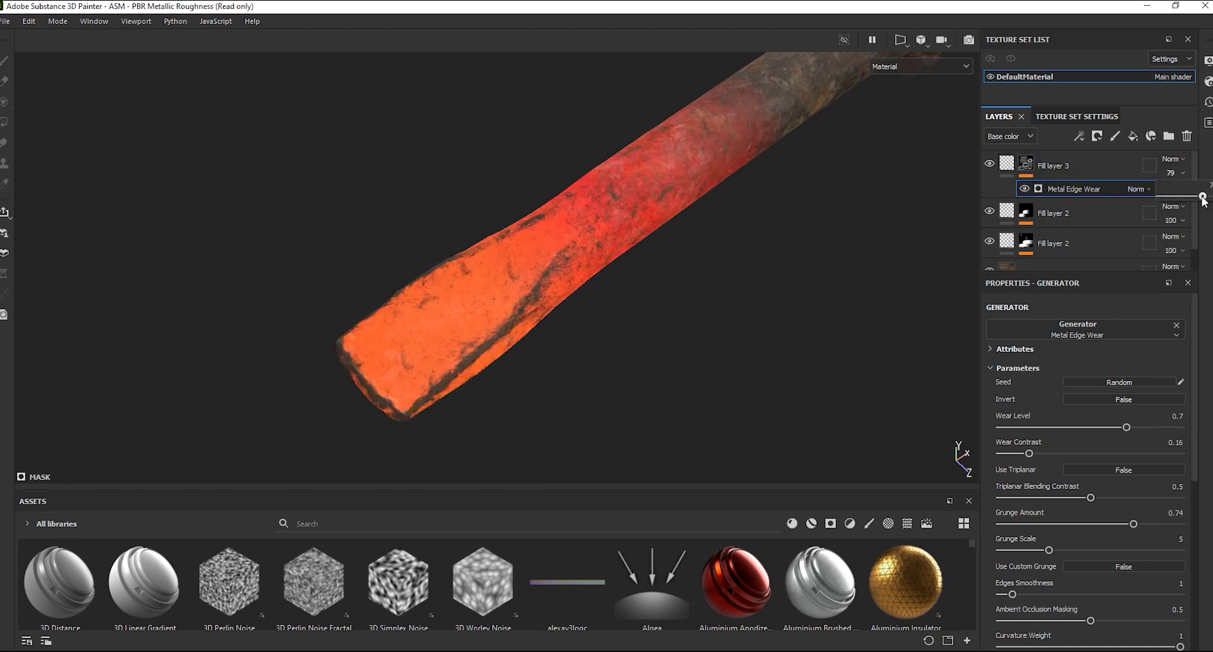
click(1168, 189)
drag(1208, 212, 1199, 213)
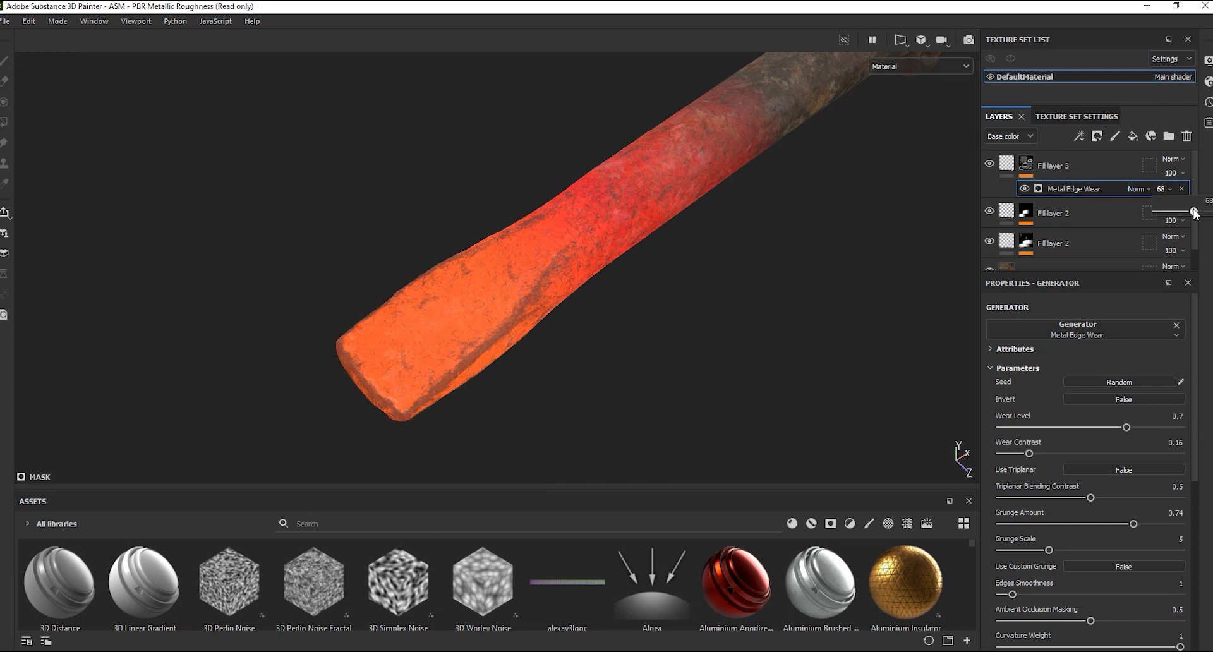
mouse_move(750, 301)
alt+mouse_down()
mouse_move(917, 221)
mouse_move(635, 322)
alt+mouse_up()
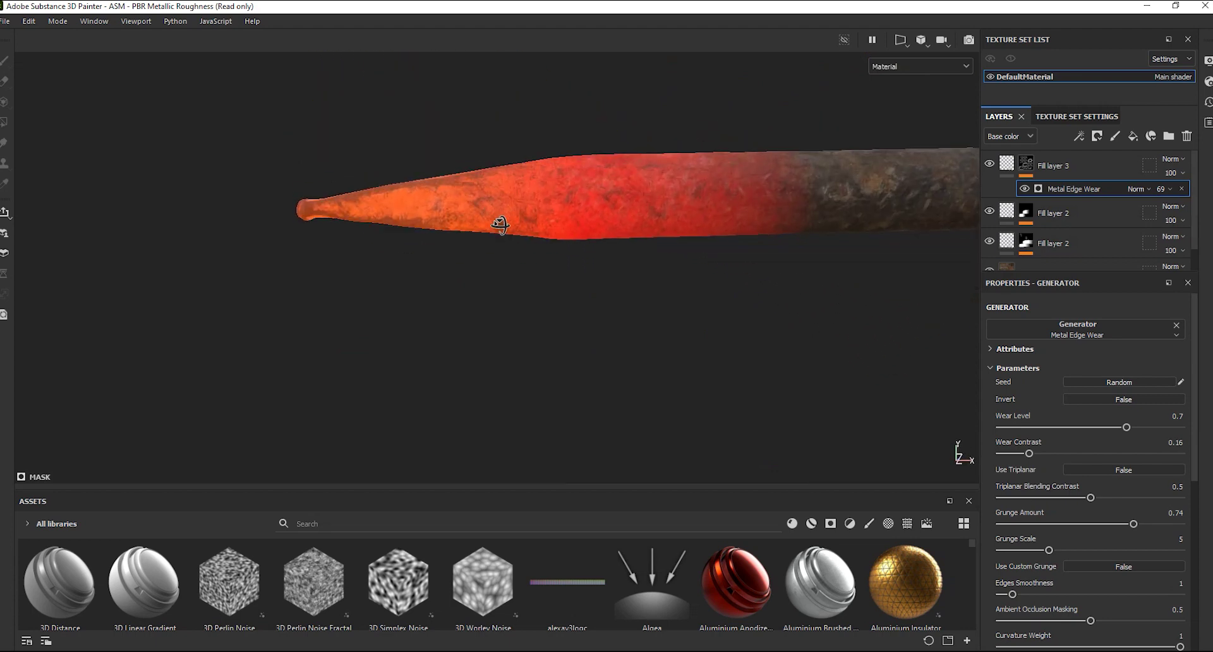
alt+drag(634, 323, 619, 300)
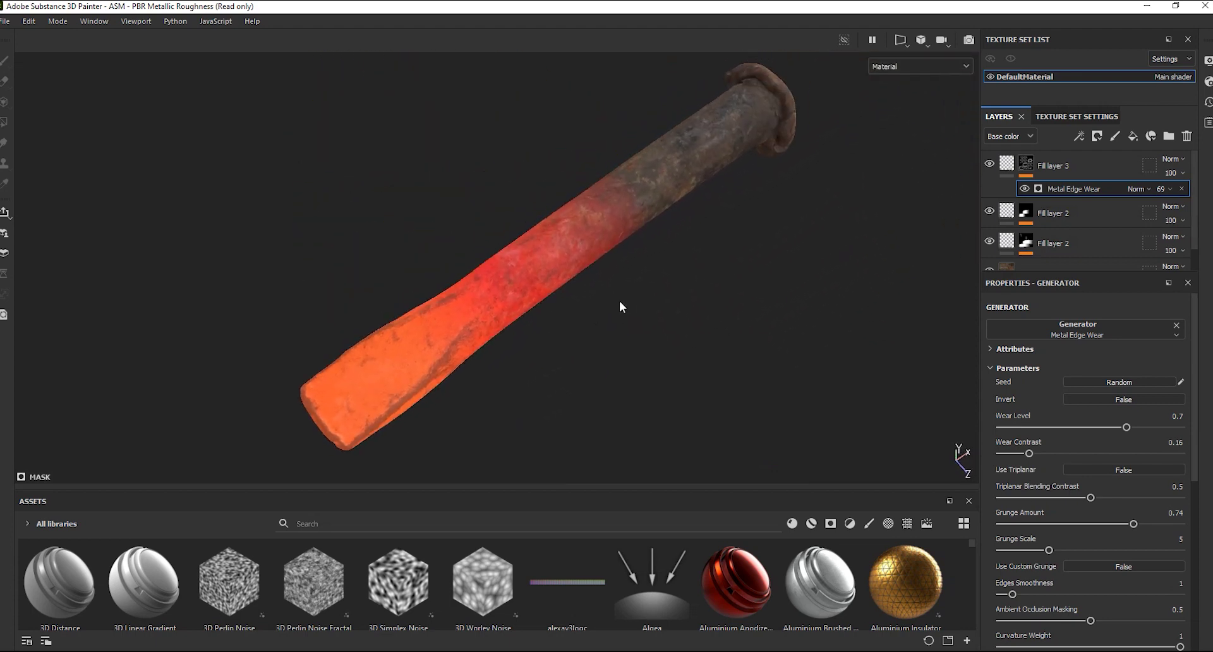
click(1207, 81)
- Raise Emissive Intensity under Common Parameters from 1 to 1.64 so the chisel tip glows brighter
scroll(1087, 350, down, 3)
scroll(1048, 362, down, 3)
scroll(1022, 369, down, 3)
scroll(1022, 369, up, 2)
scroll(1023, 369, up, 2)
scroll(1023, 369, up, 2)
scroll(1022, 369, up, 1)
scroll(1011, 335, up, 2)
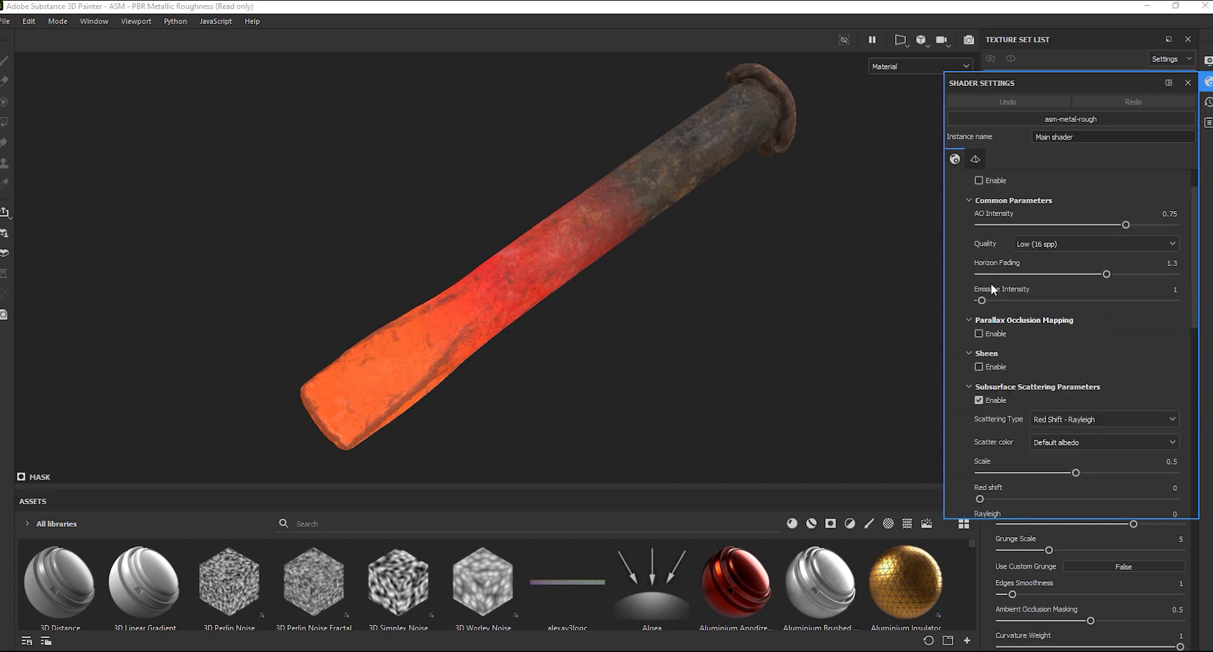
mouse_move(978, 300)
mouse_down()
mouse_move(1091, 302)
mouse_move(957, 305)
mouse_move(987, 309)
mouse_up()
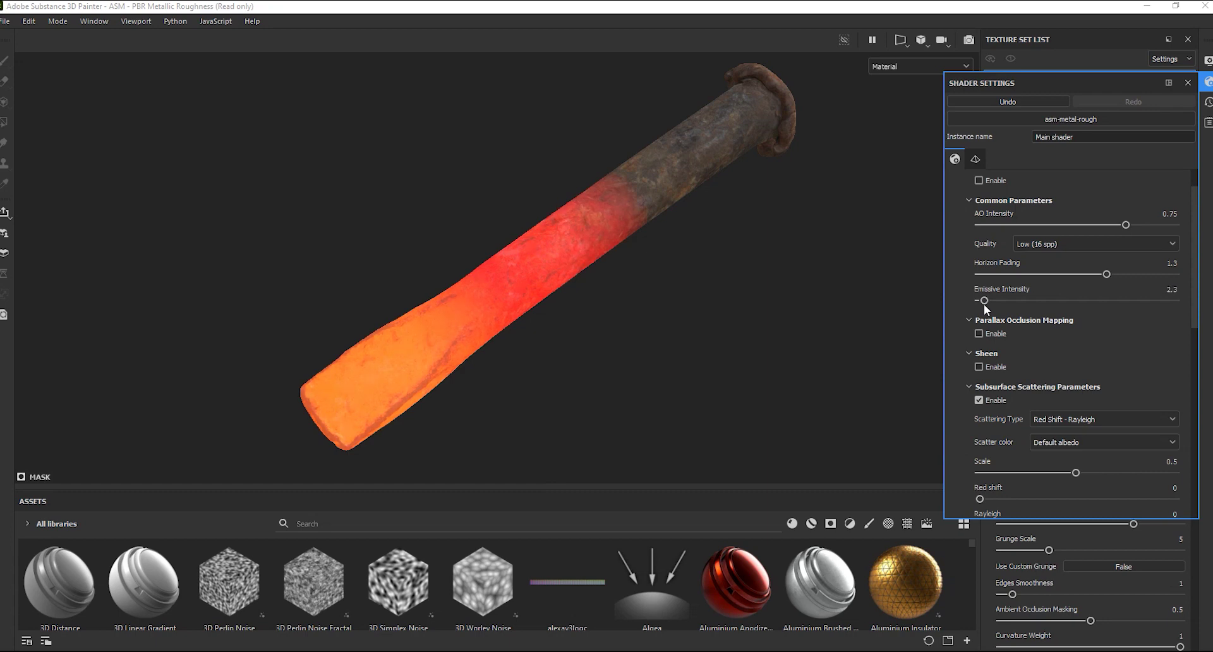
alt+drag(650, 303, 813, 292)
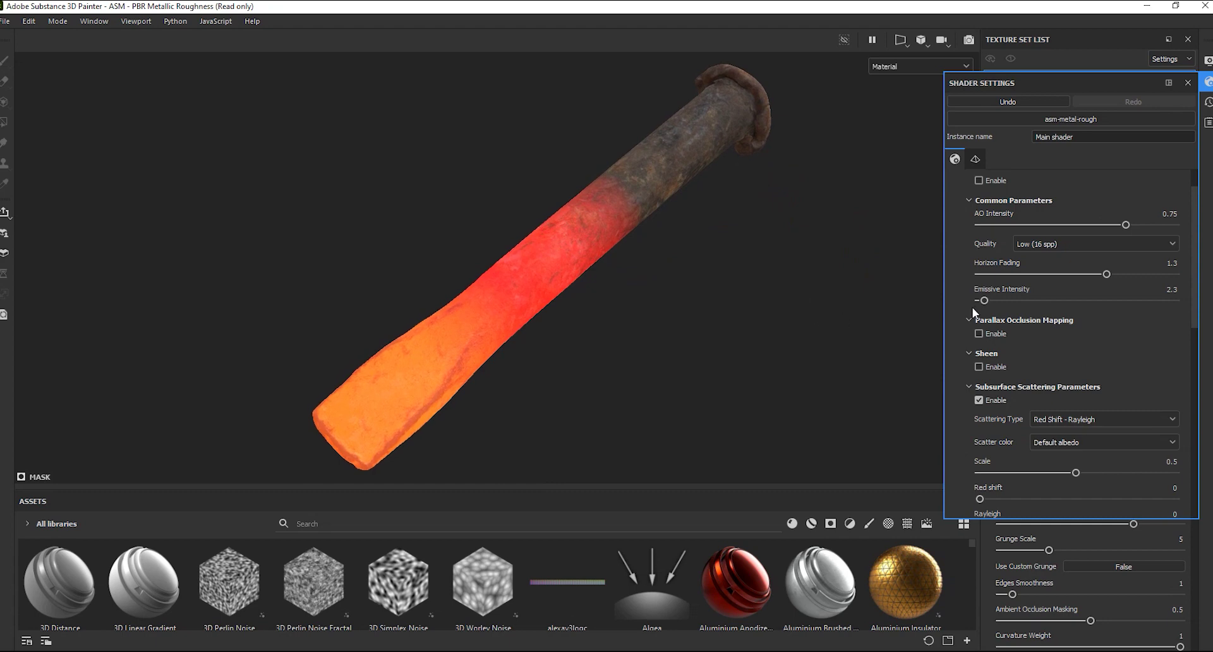
drag(984, 299, 981, 299)
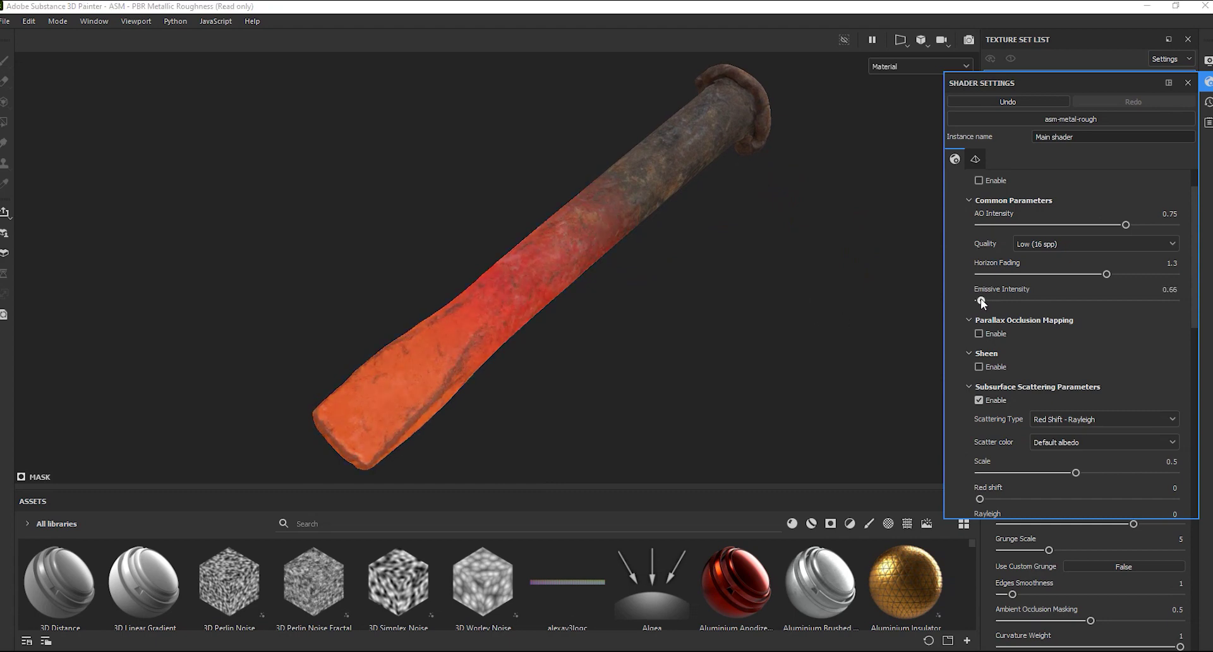
drag(981, 299, 983, 300)
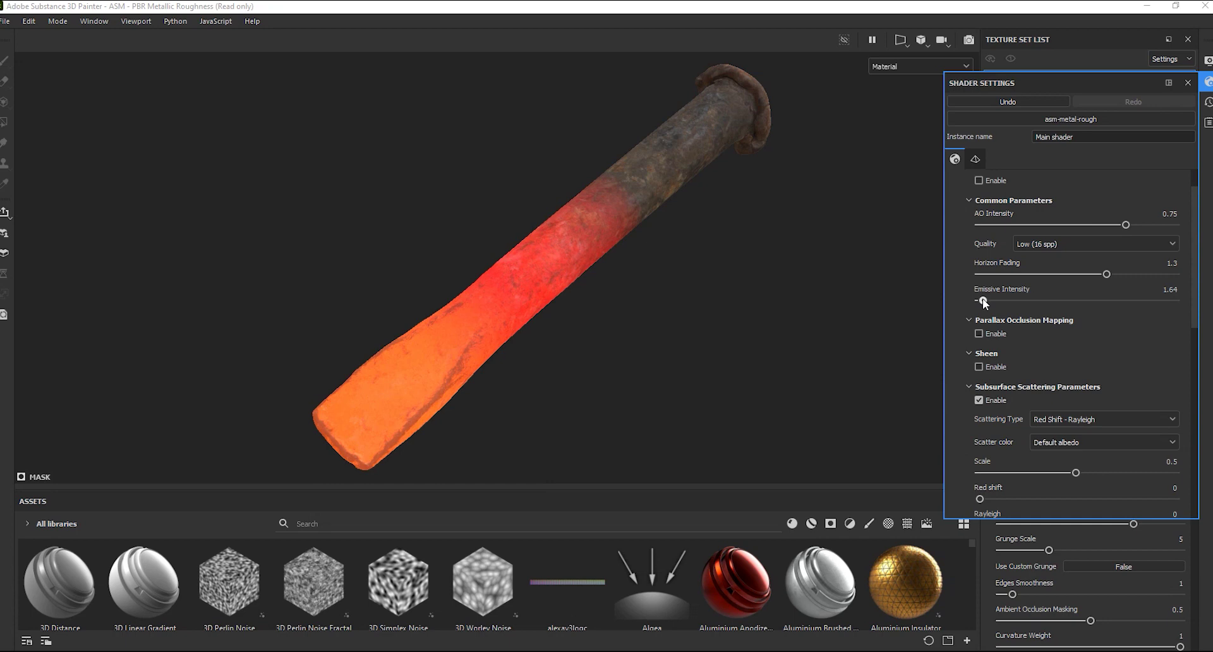
alt+drag(804, 314, 780, 314)
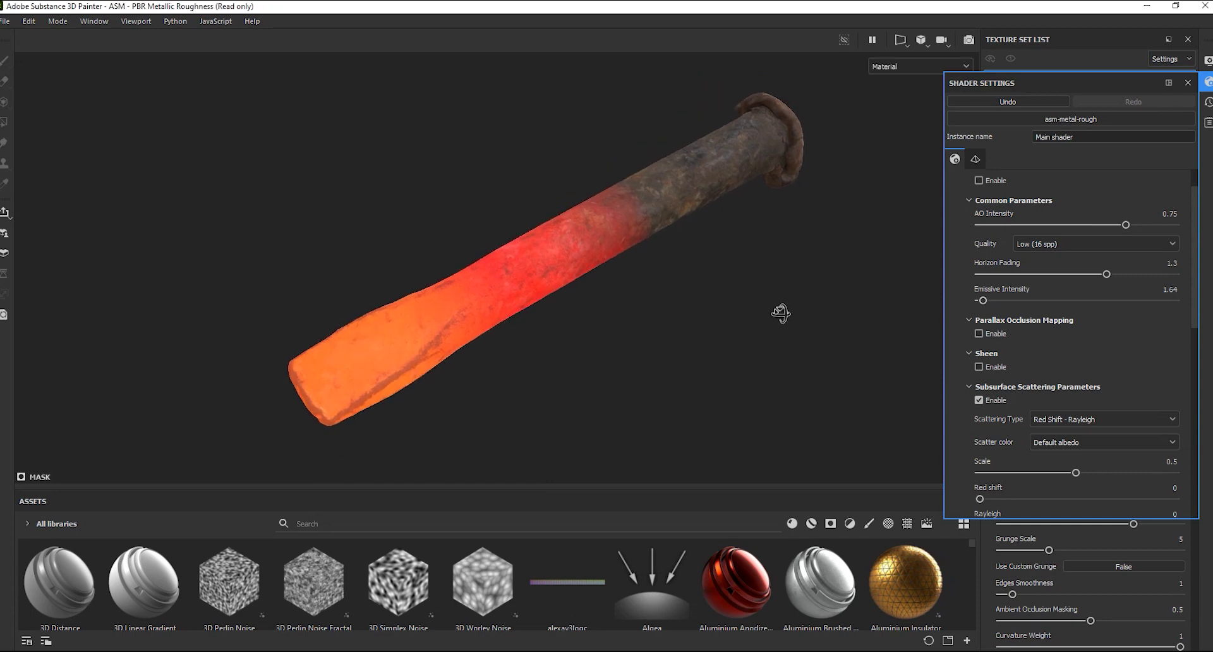
click(1208, 82)
- Tighten Fill layer 2's 3D Distance glow mask: radius 0.76, offset 0.46, contrast 0.26
click(1017, 244)
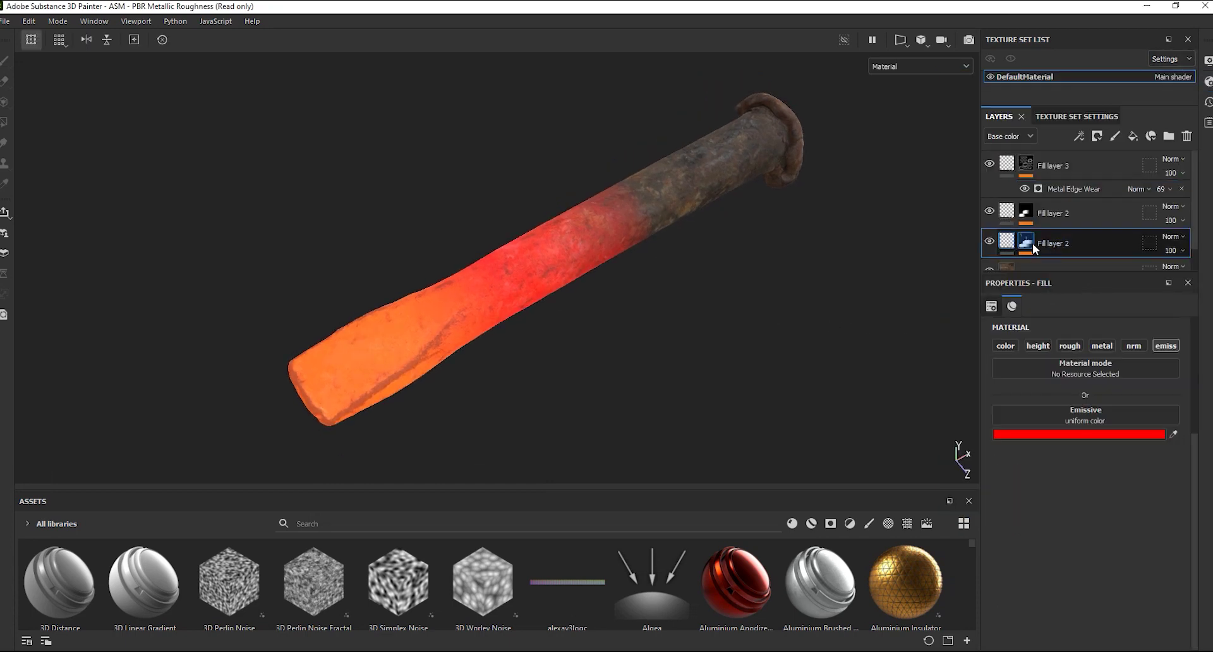
click(1032, 244)
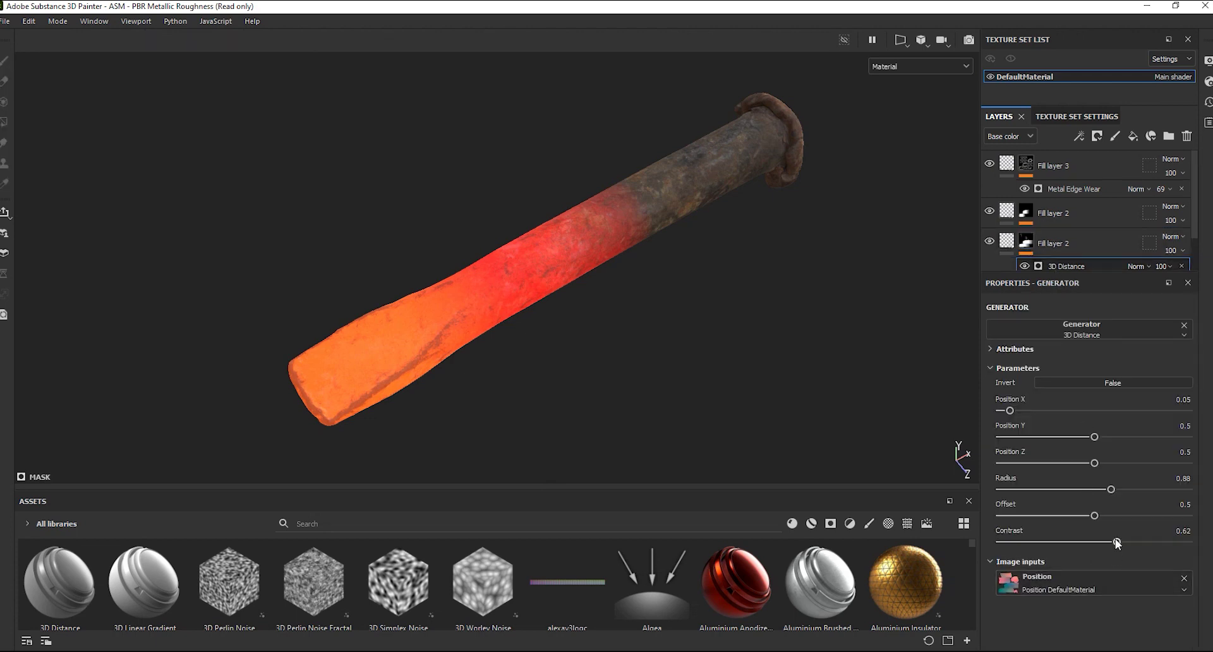
drag(1115, 541, 1088, 542)
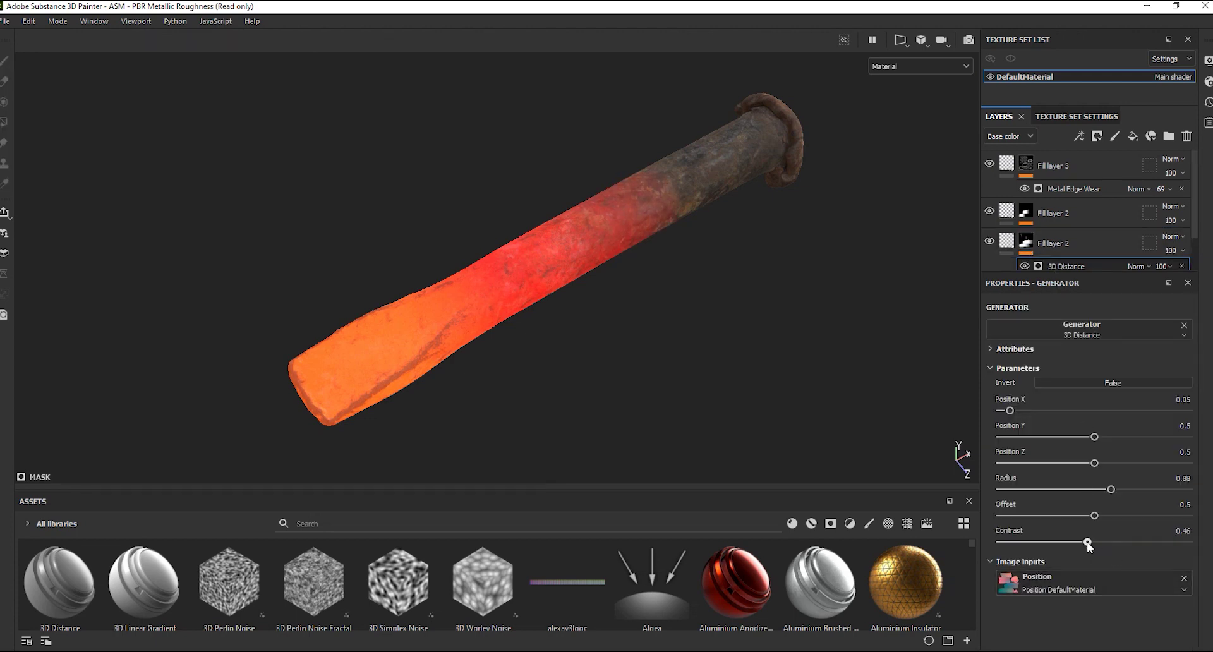
mouse_move(1109, 490)
mouse_down()
mouse_move(1093, 493)
mouse_move(1077, 542)
mouse_move(1050, 544)
mouse_up()
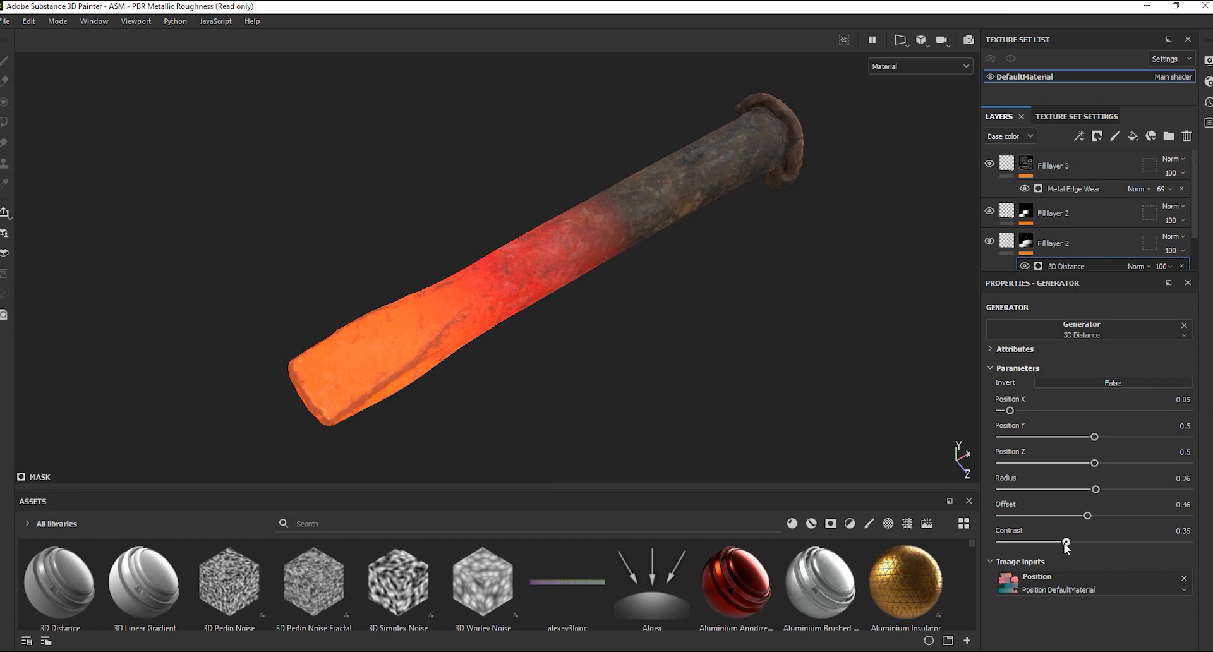
mouse_move(826, 430)
alt+mouse_down()
mouse_move(630, 286)
mouse_move(647, 343)
alt+mouse_up()
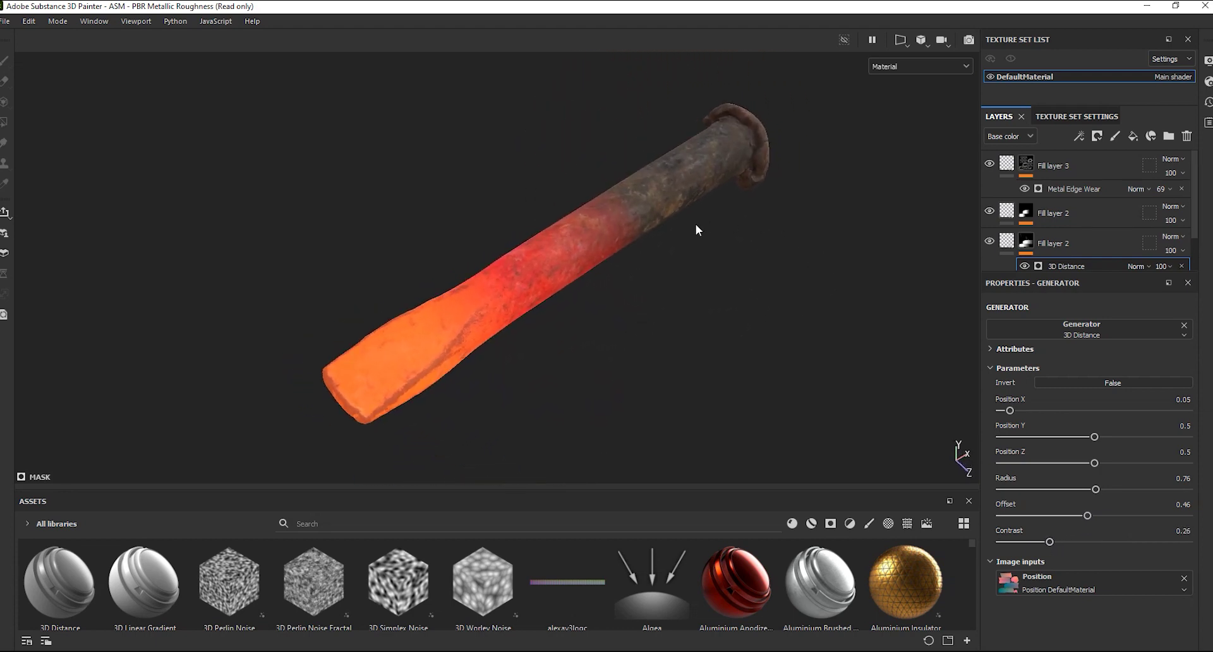
- Set the DefaultMaterial texture set size to 4096
click(1052, 116)
click(1069, 163)
click(1068, 248)
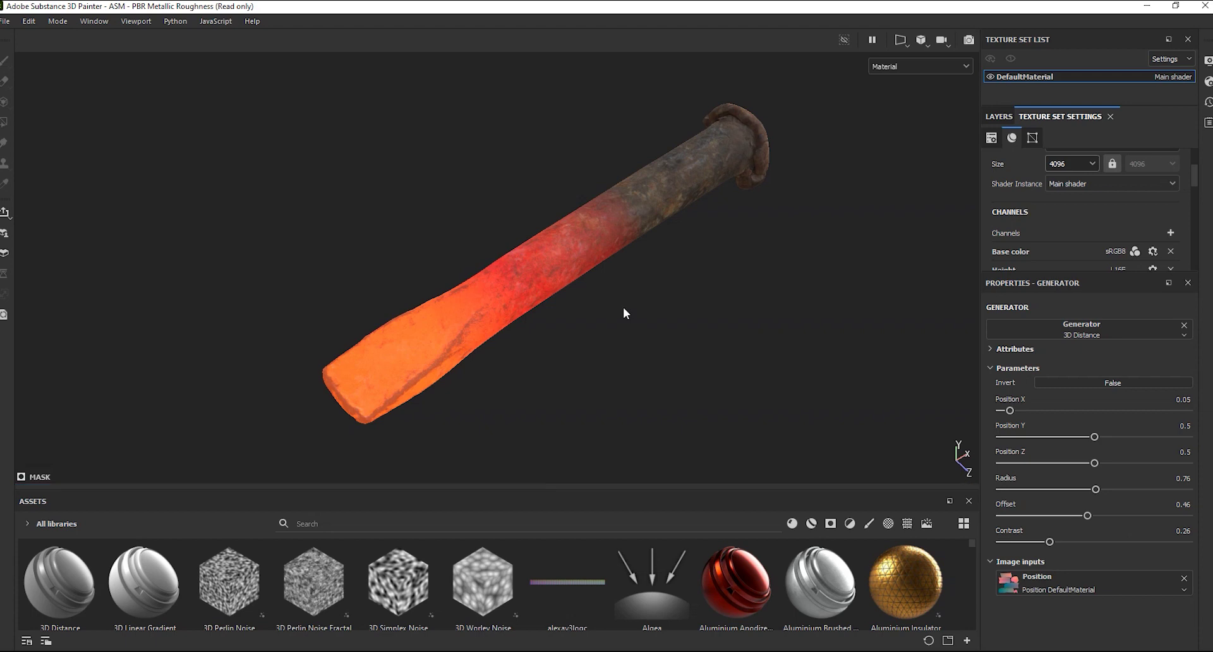
- Hide the panels with Tab and frame the glowing chisel full-screen
key(Tab)
mouse_move(623, 311)
alt+mouse_down()
mouse_move(765, 302)
mouse_move(674, 422)
mouse_move(628, 144)
mouse_move(601, 73)
mouse_move(682, 303)
alt+mouse_up()
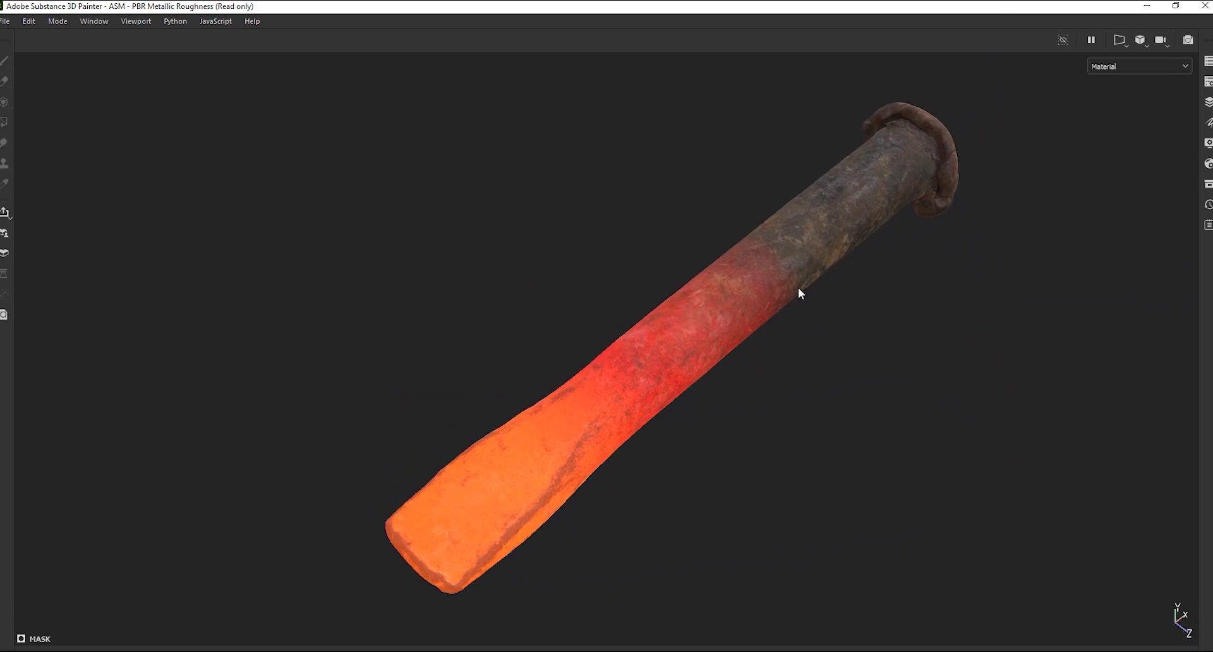
mouse_move(813, 317)
alt+middle_down()
mouse_move(738, 315)
mouse_move(733, 301)
alt+middle_up()
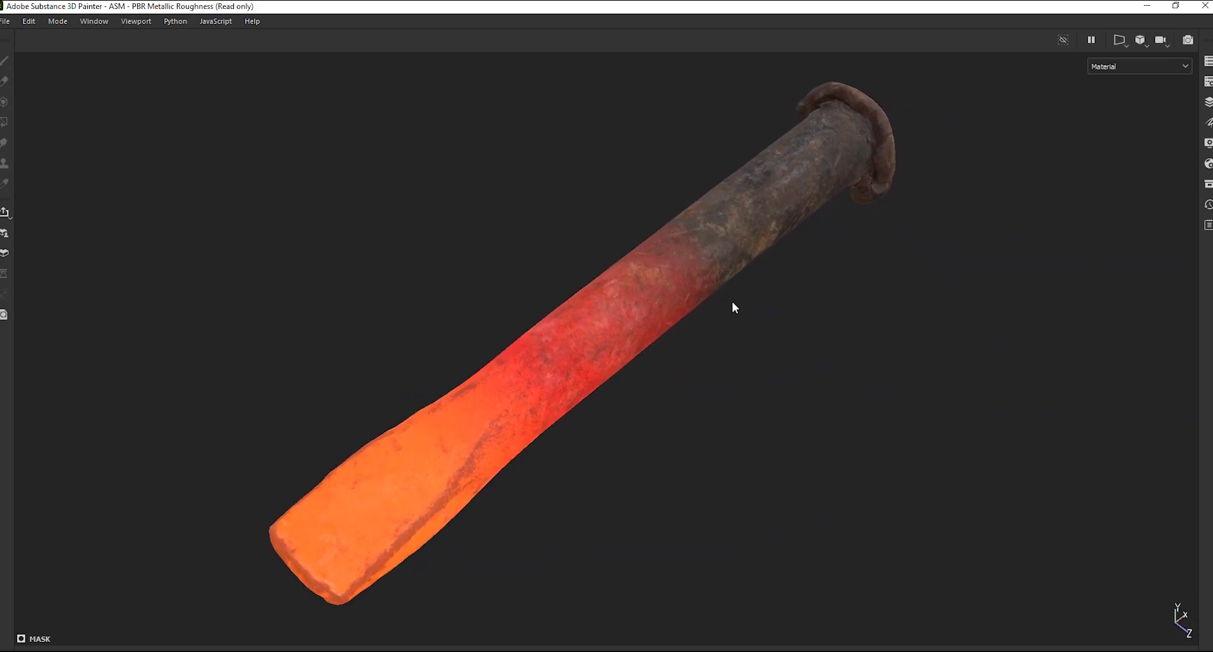